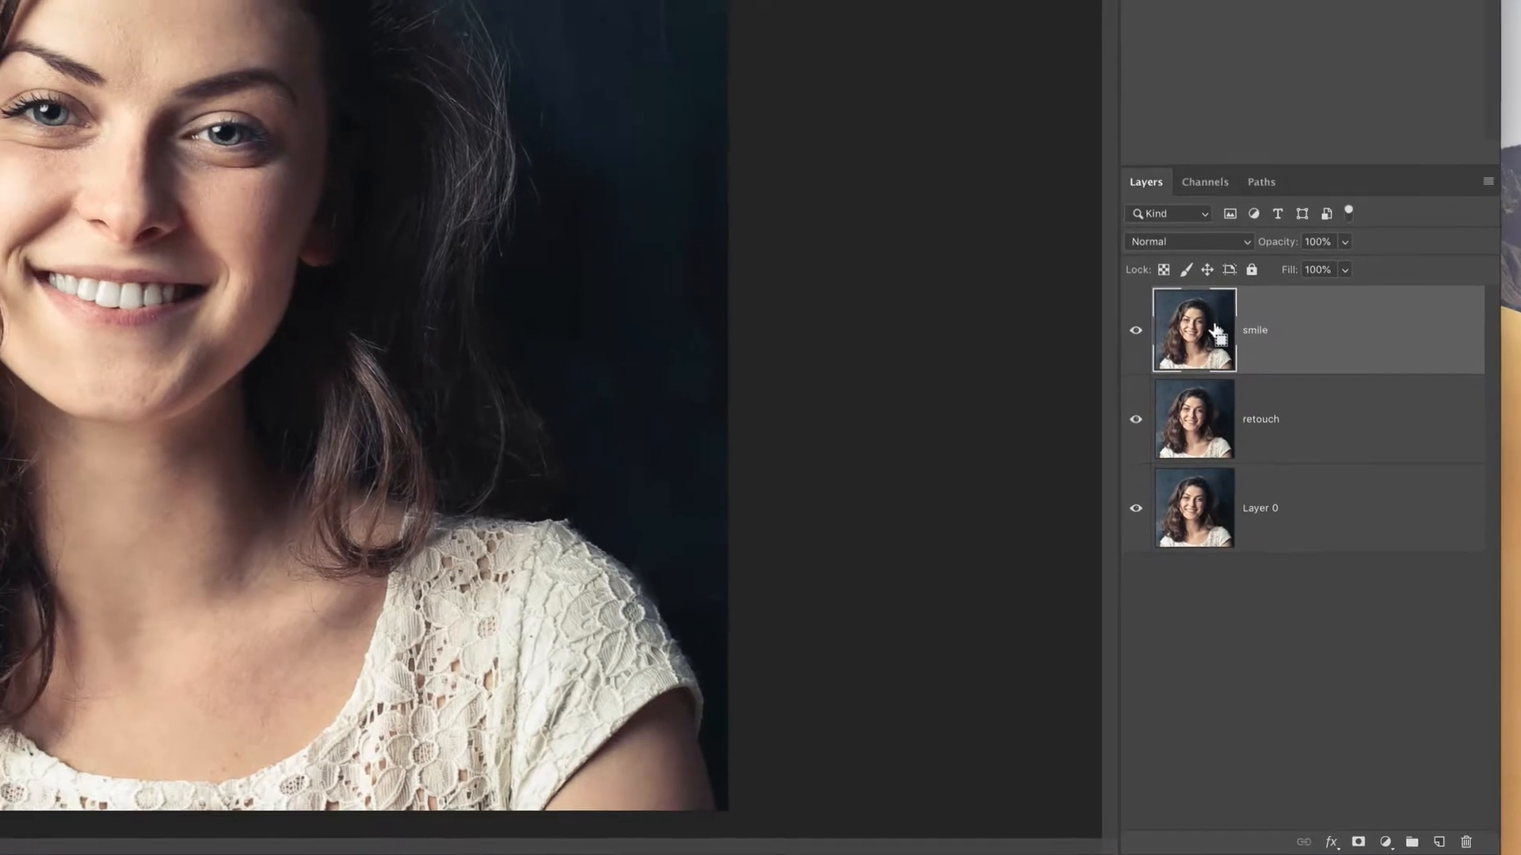
Duplicate the smile layer into a new layer named makeup and compare the image with the original Layer 0
key("super+alt+j")
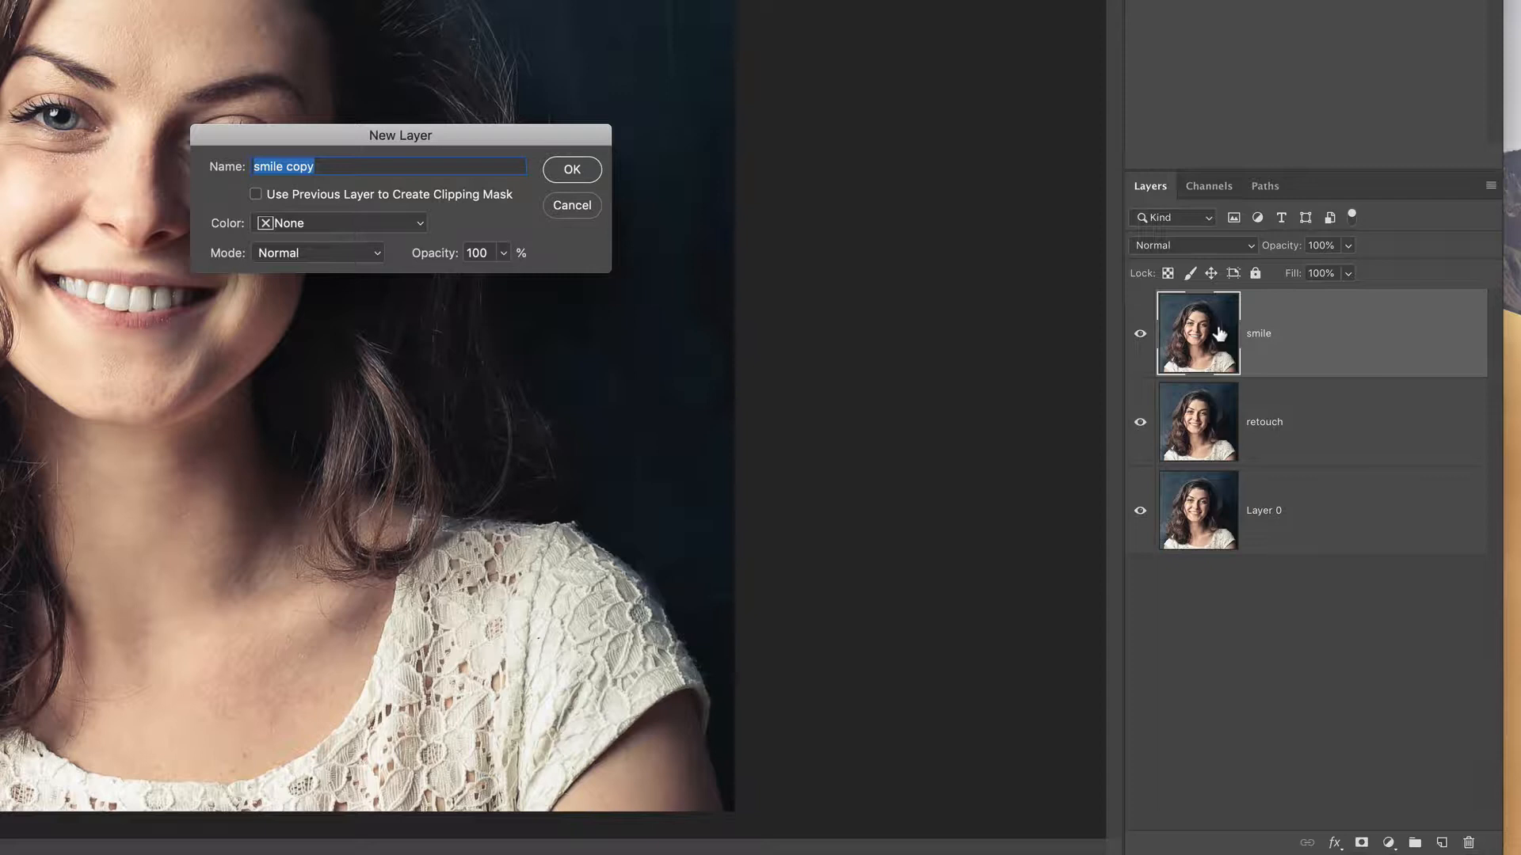
type("makeup")
left_click(583, 170)
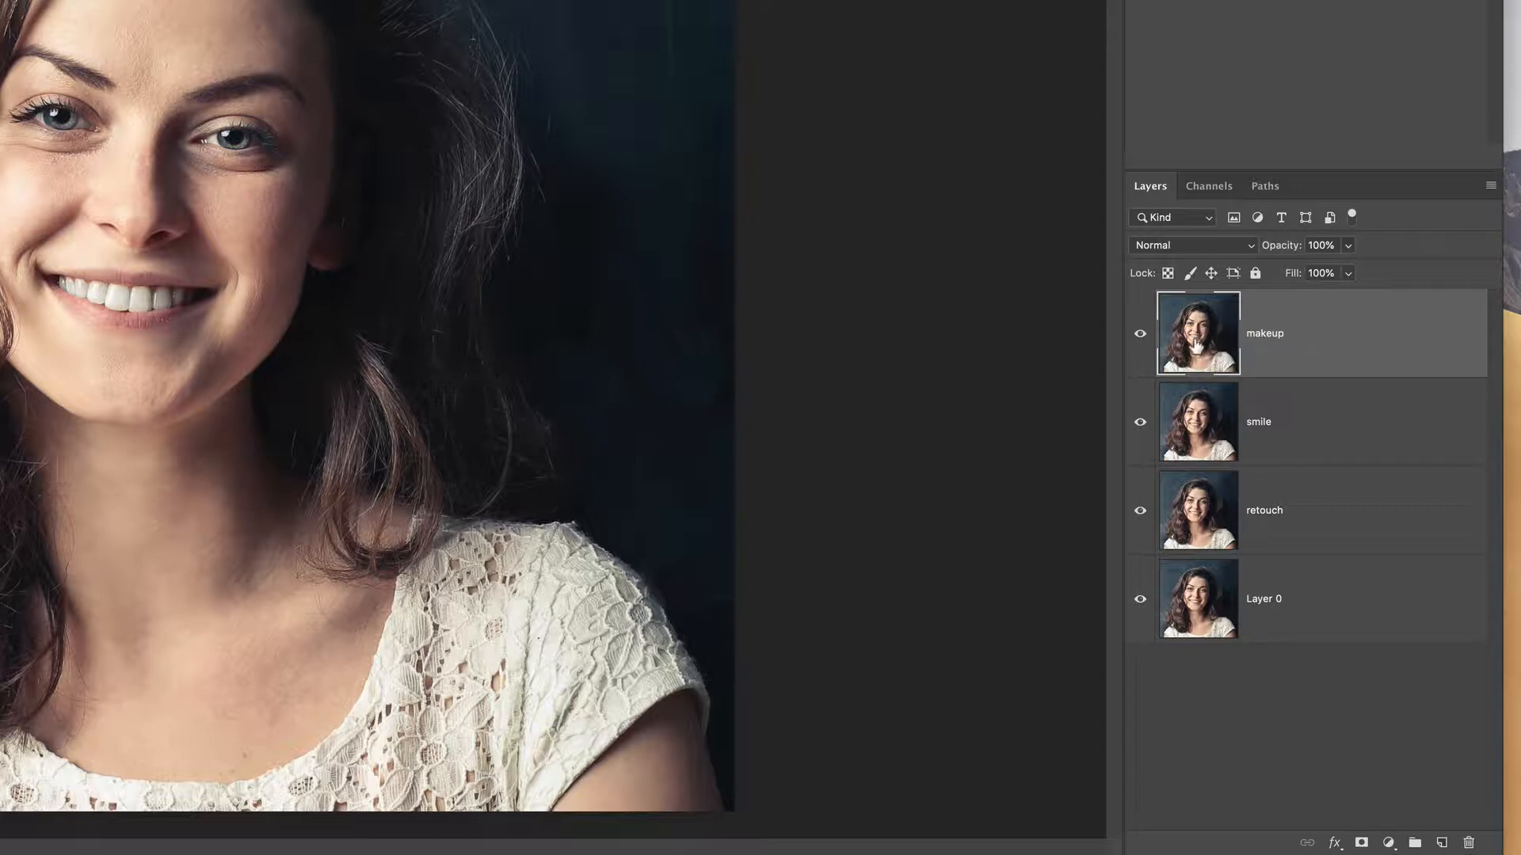
left_click(1141, 602, "alt")
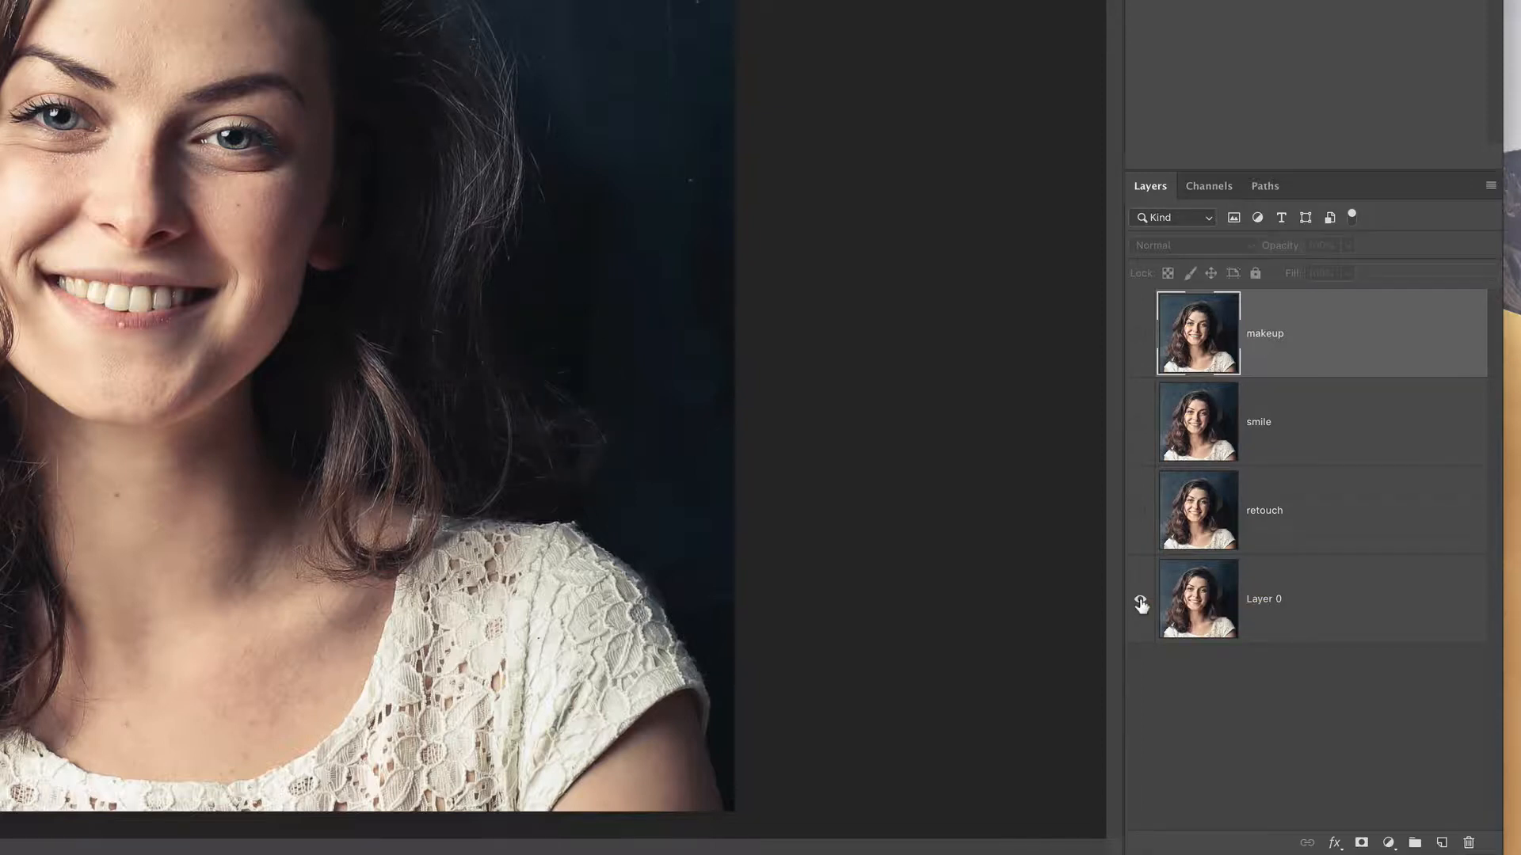
left_click(1140, 602, "alt")
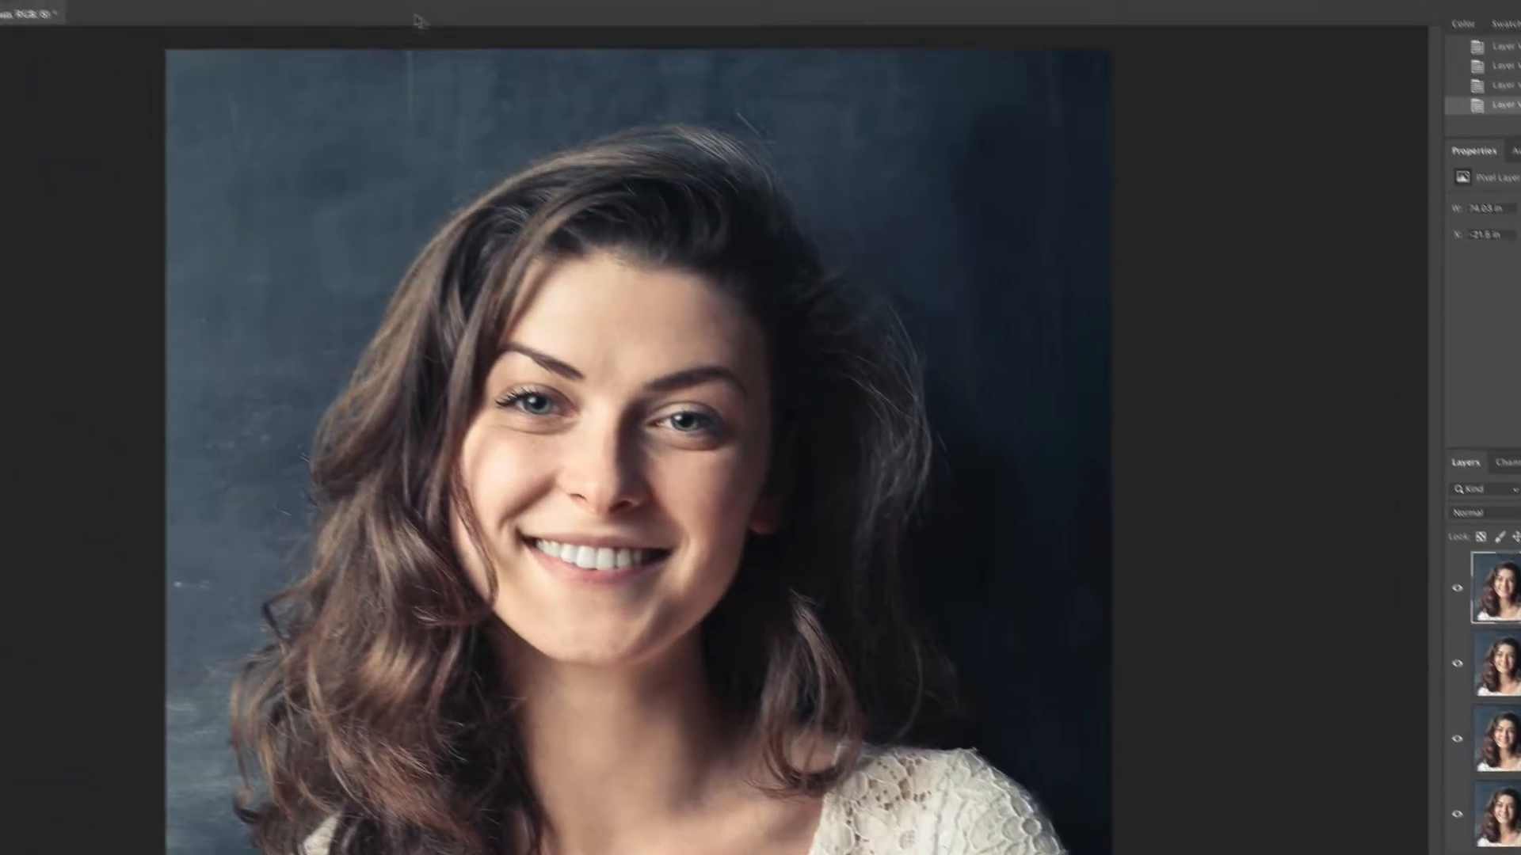
Apply a Gaussian Blur with a radius of 6.0 pixels to the makeup layer
left_click(328, 9)
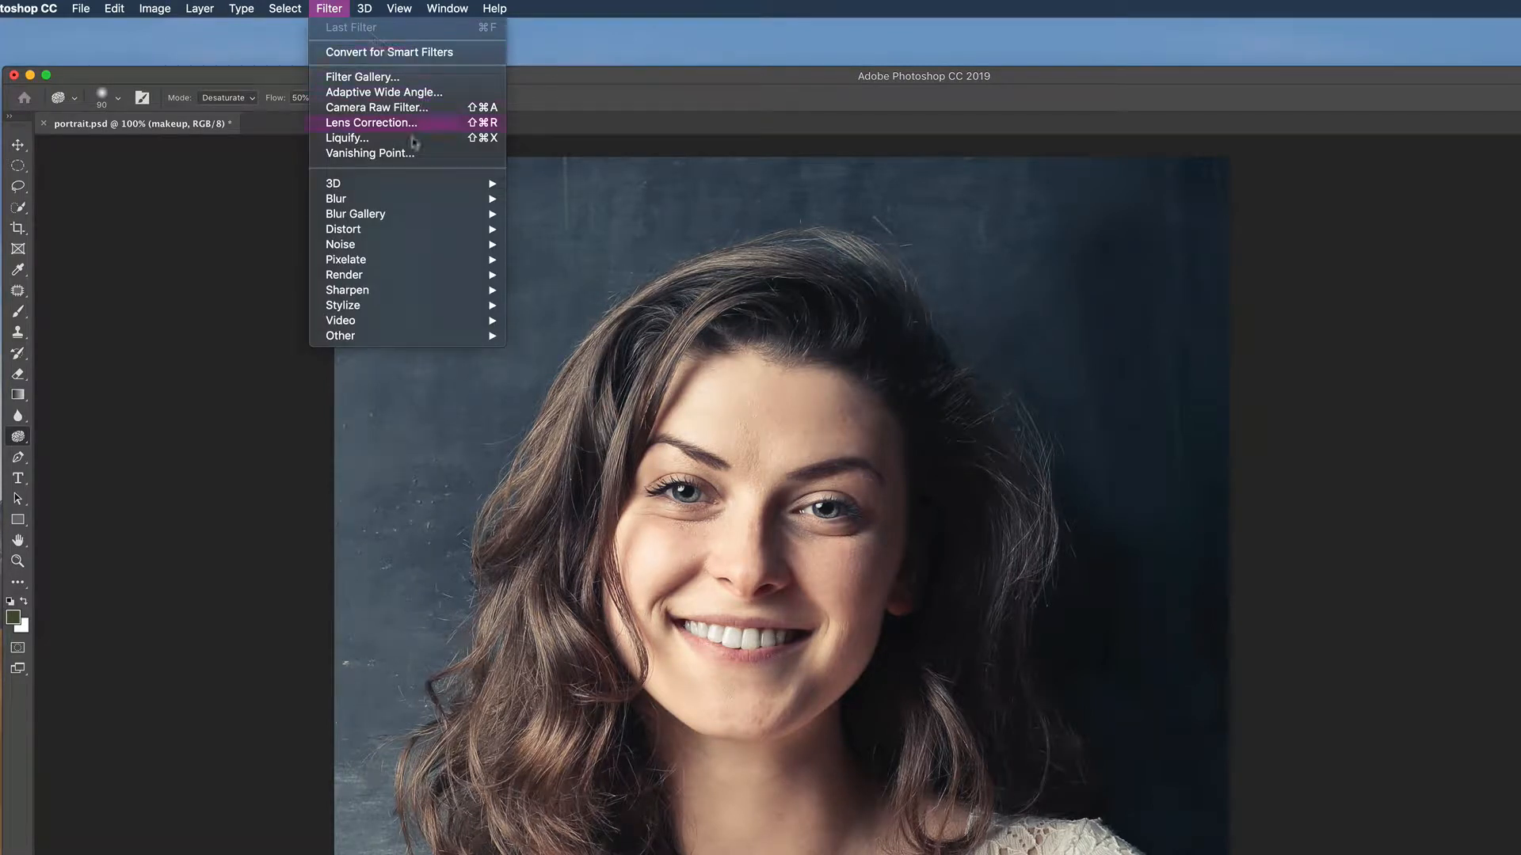
mouse_move(405, 199)
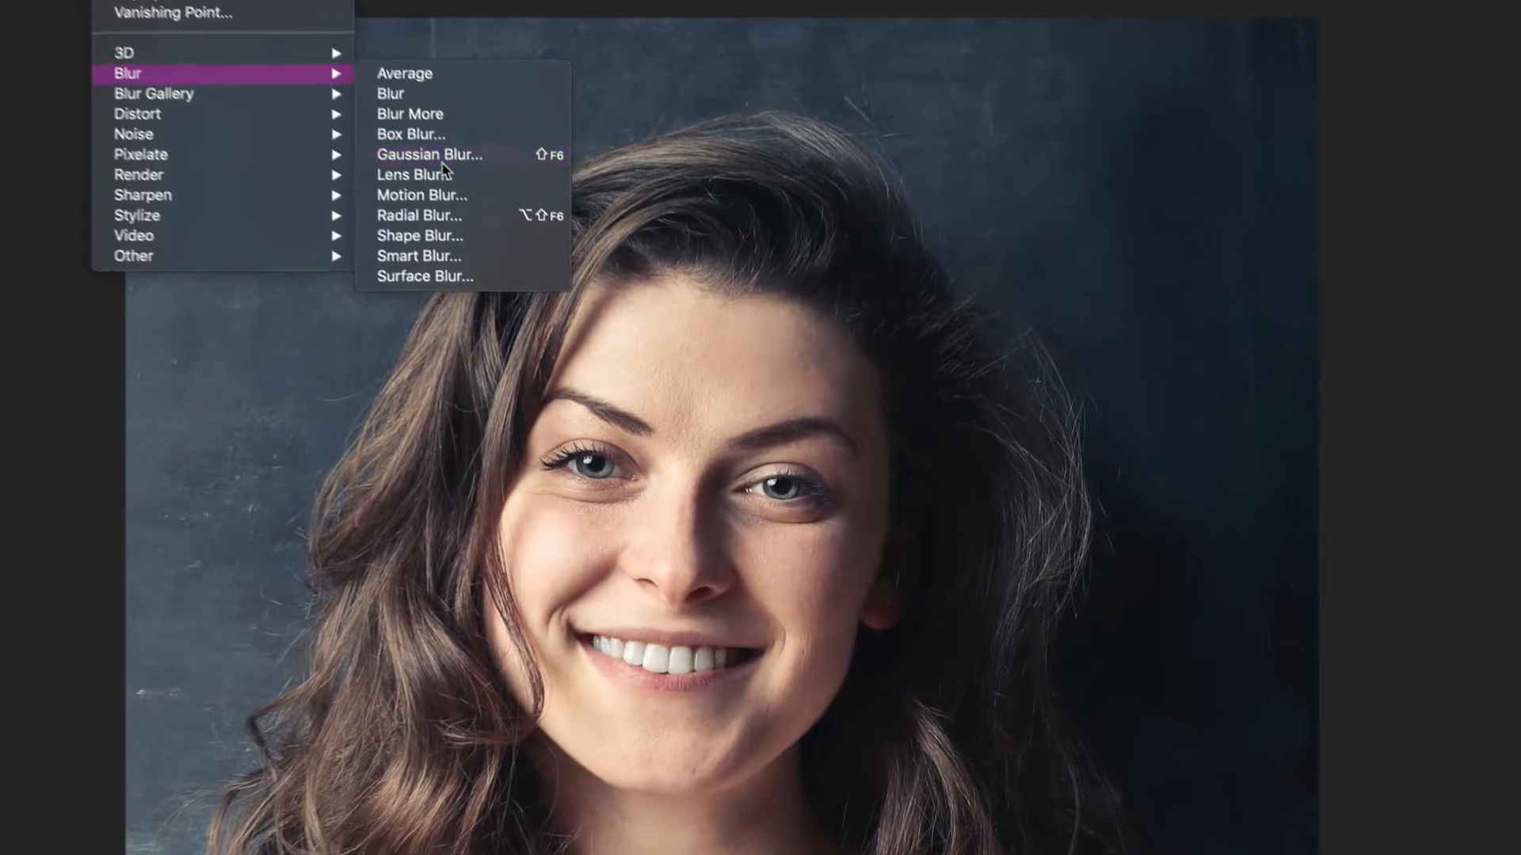
left_click(568, 262)
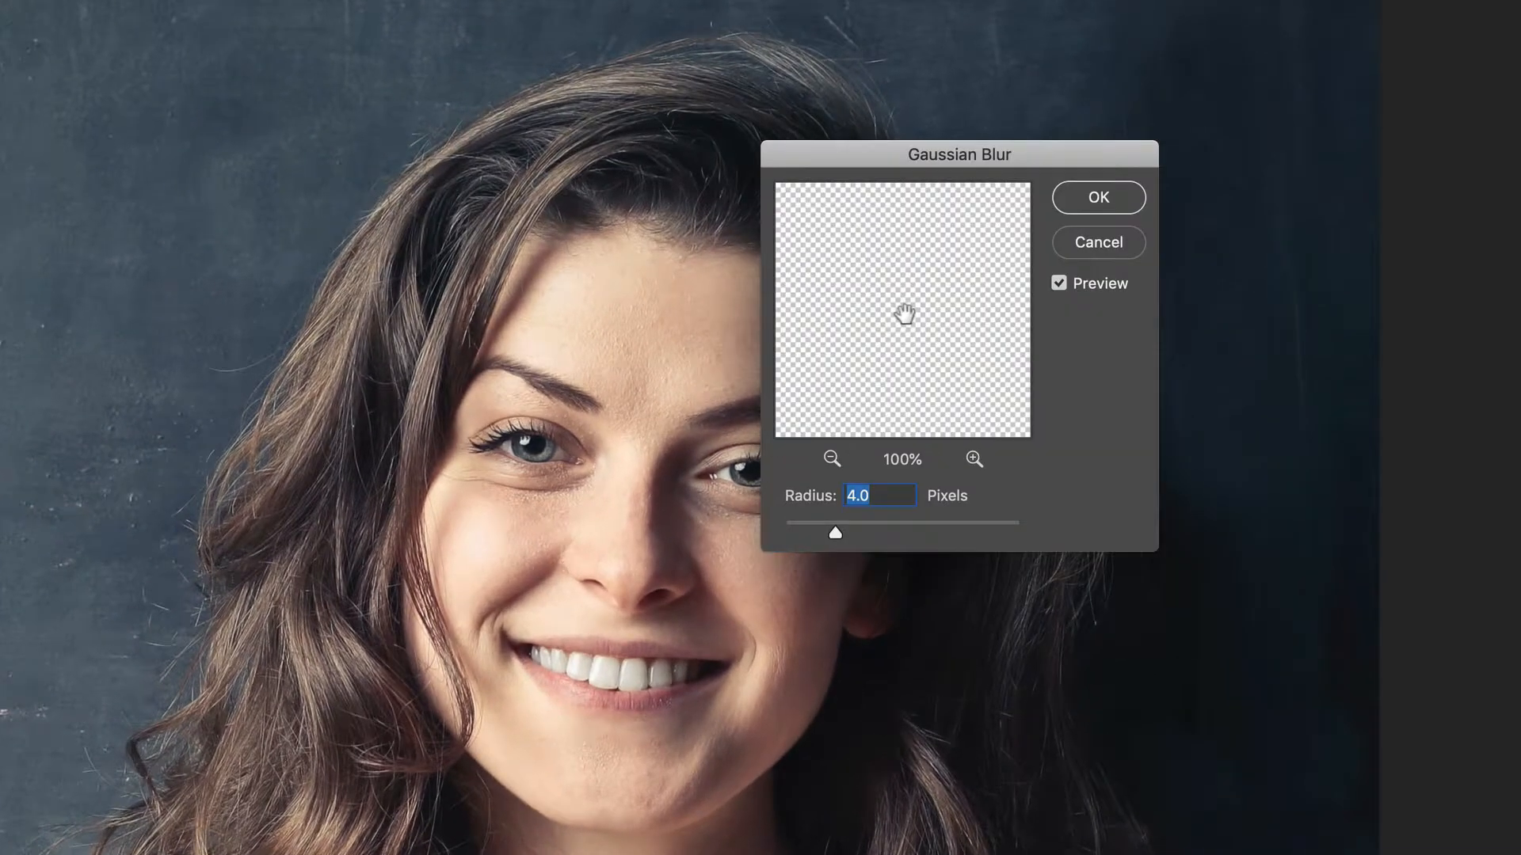
left_click_drag(982, 172, 1205, 170)
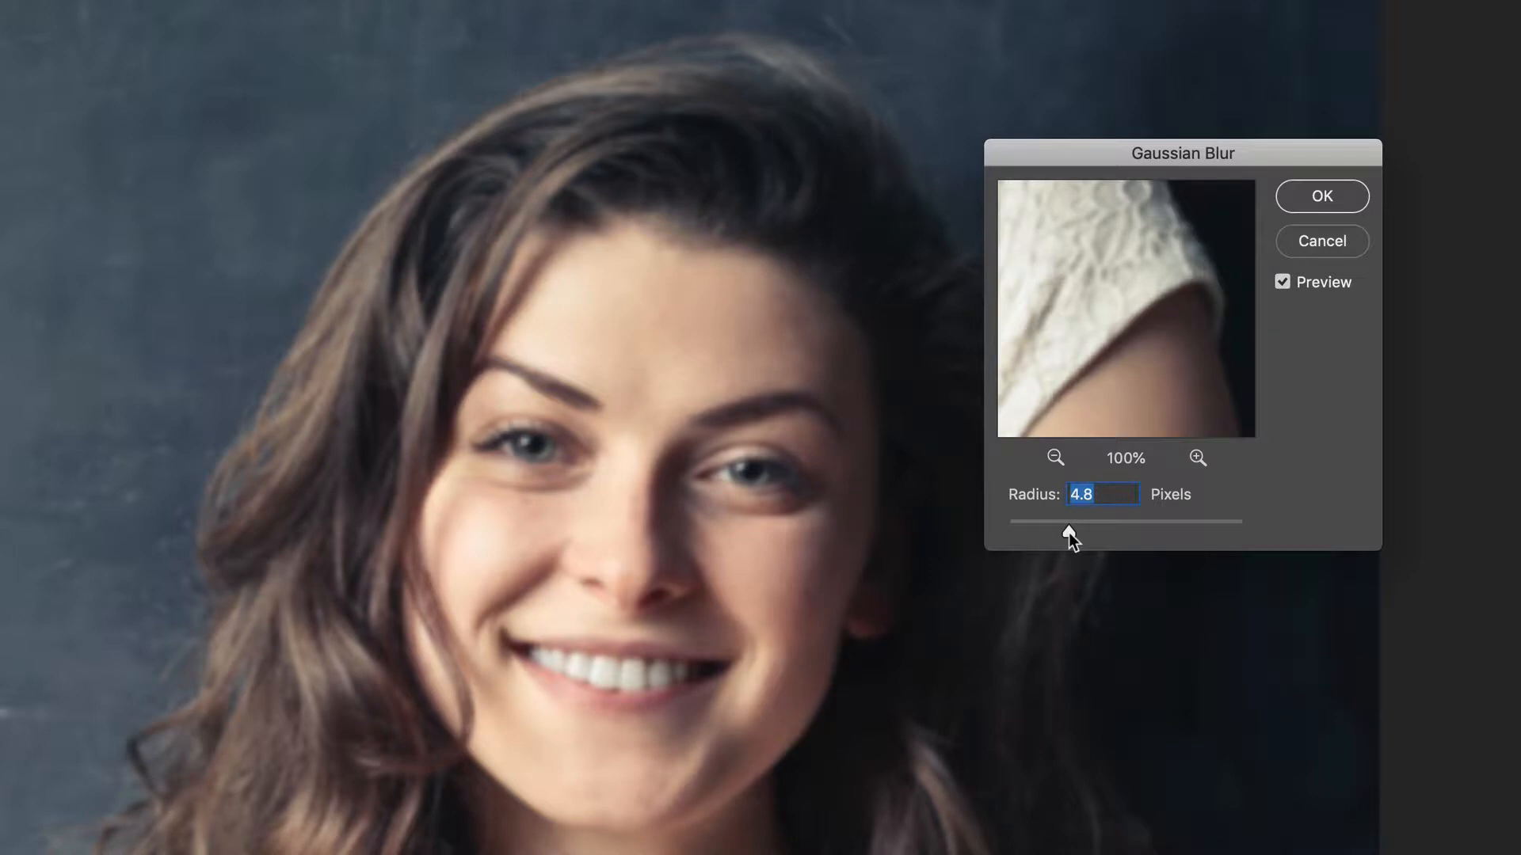
left_click_drag(1067, 532, 1109, 537)
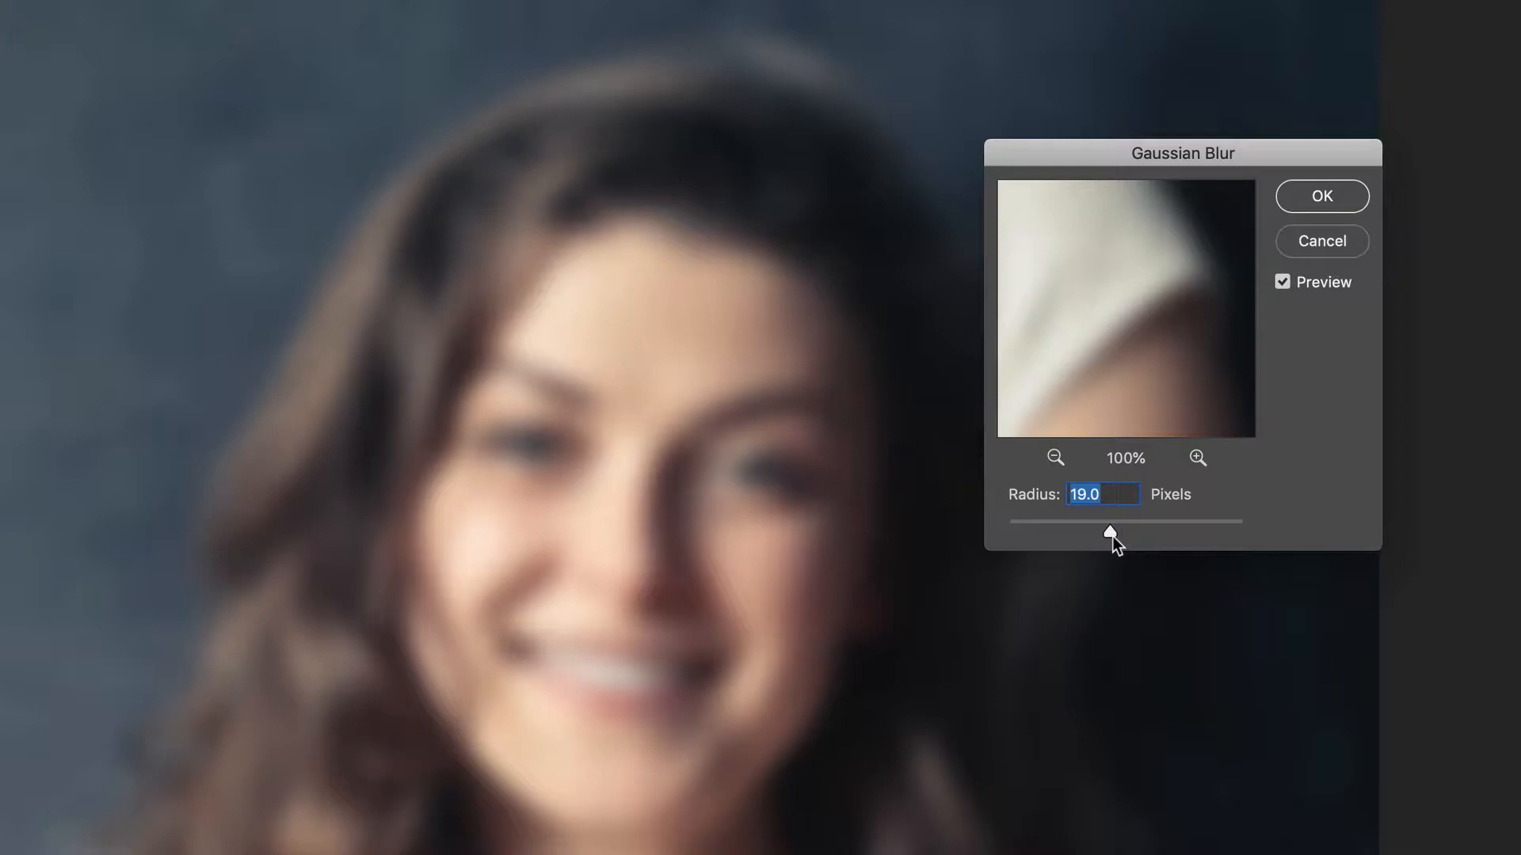
left_click_drag(1104, 535, 1100, 535)
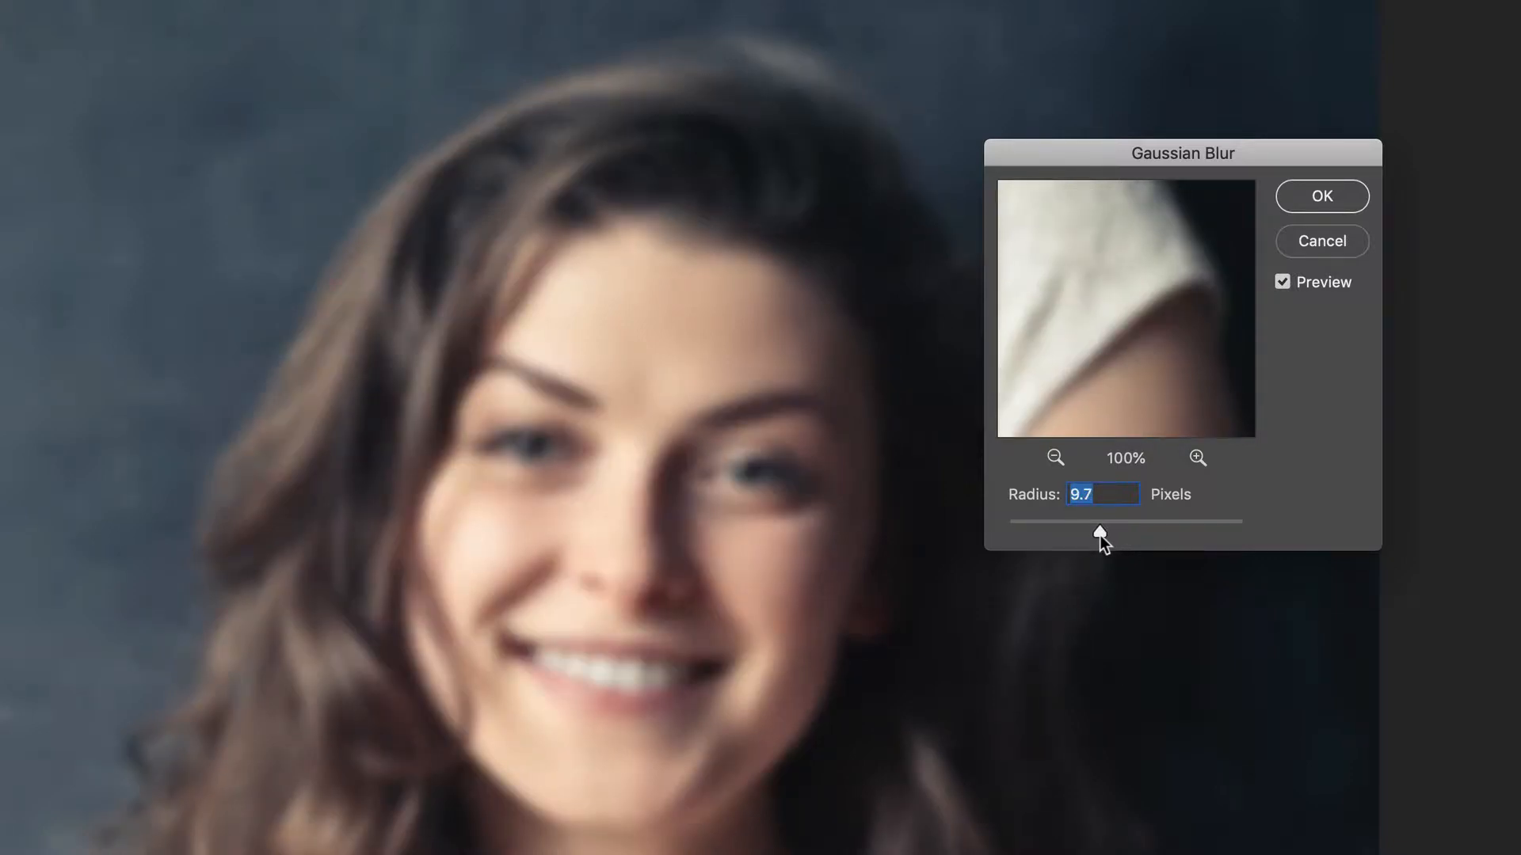
left_click_drag(1099, 534, 1076, 532)
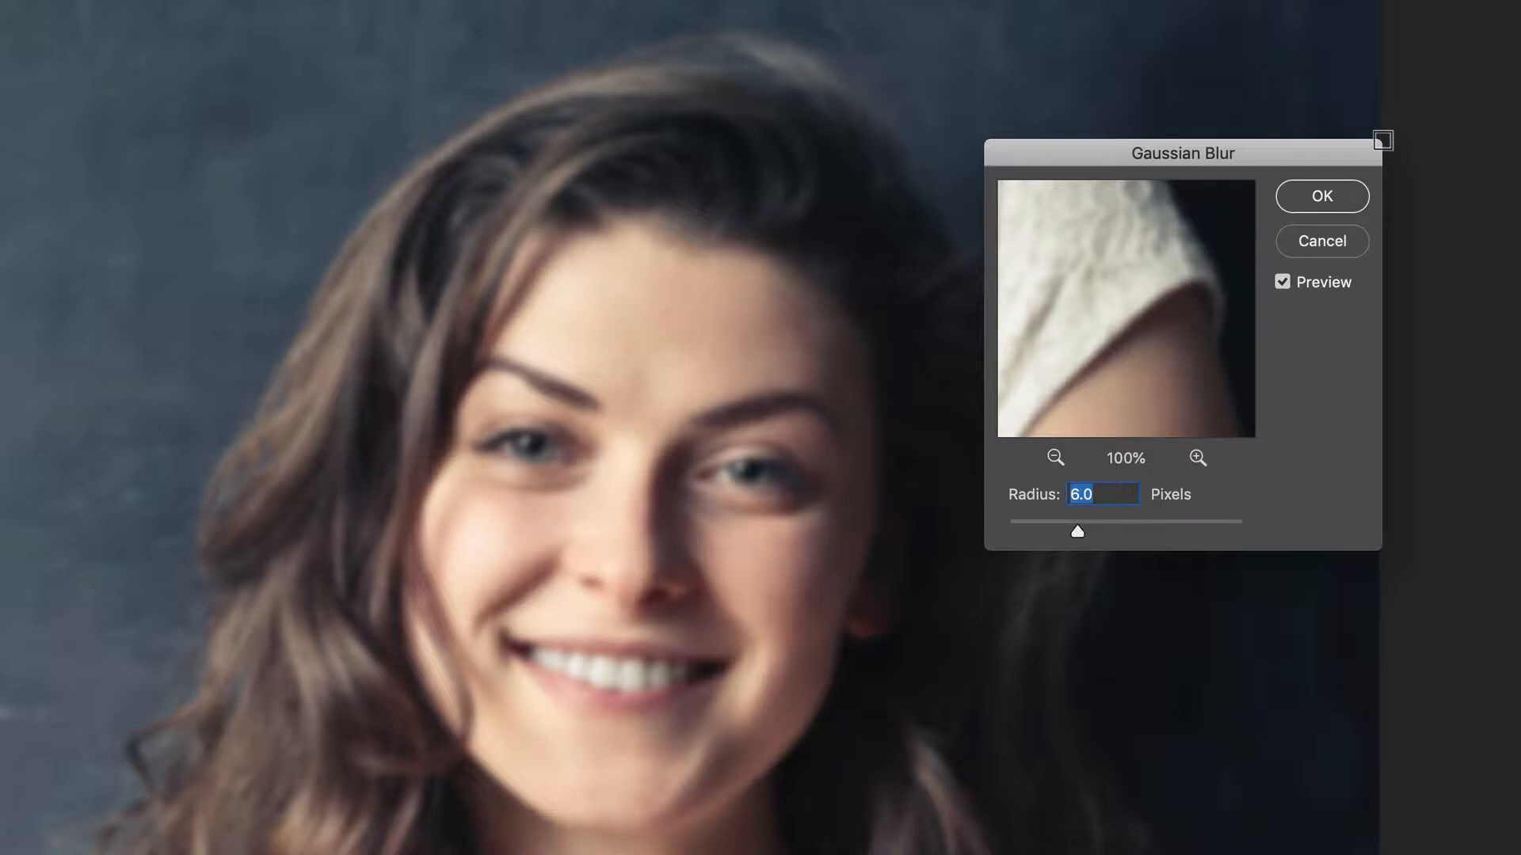
left_click(1319, 204)
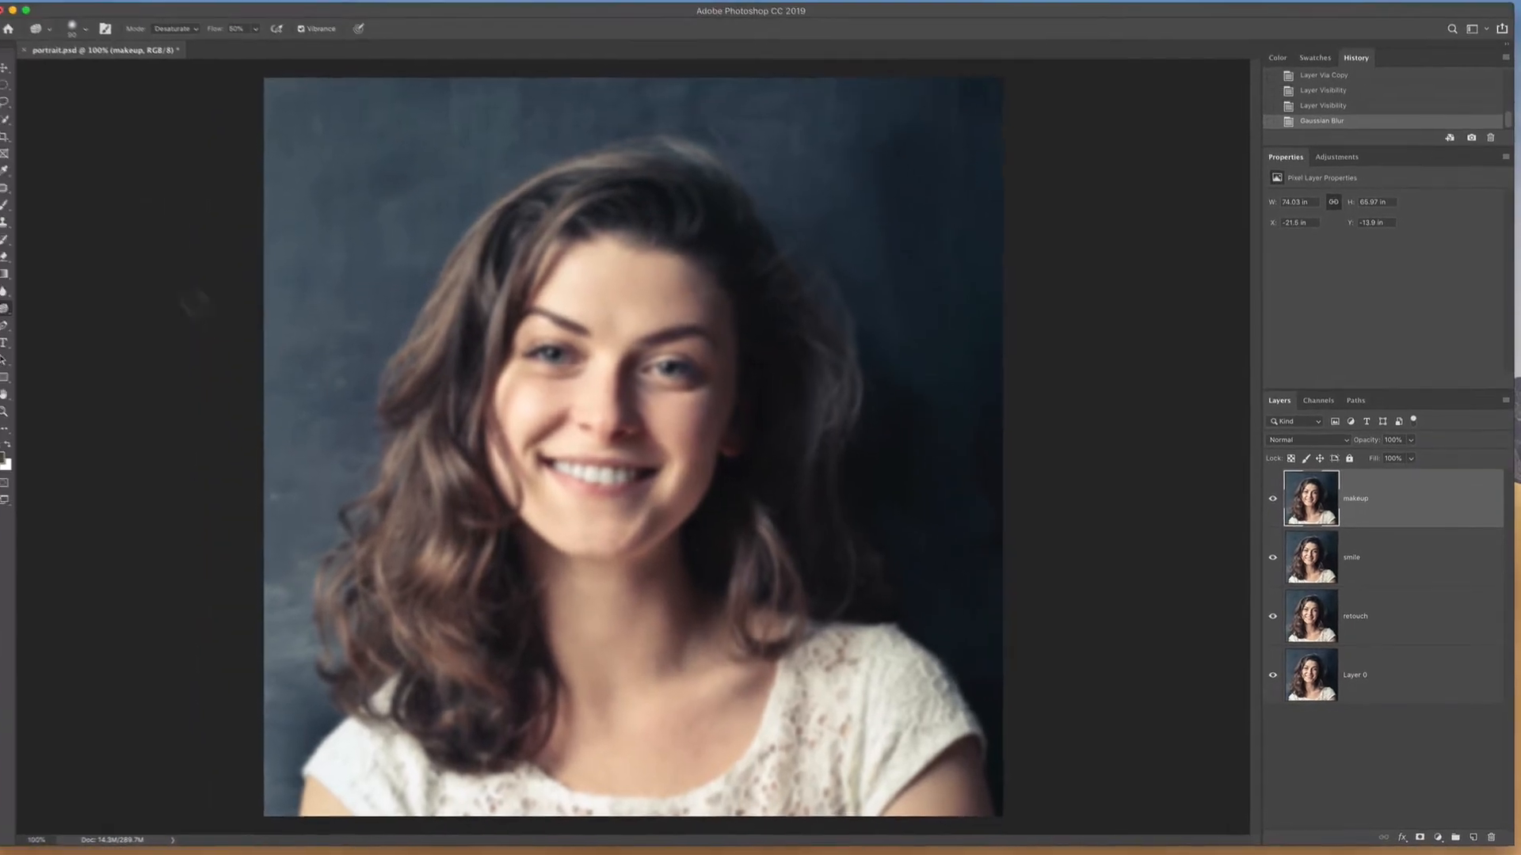
Reduce the makeup layer's opacity to 60% and compare the softened image with that layer hidden and shown
left_click(3, 85)
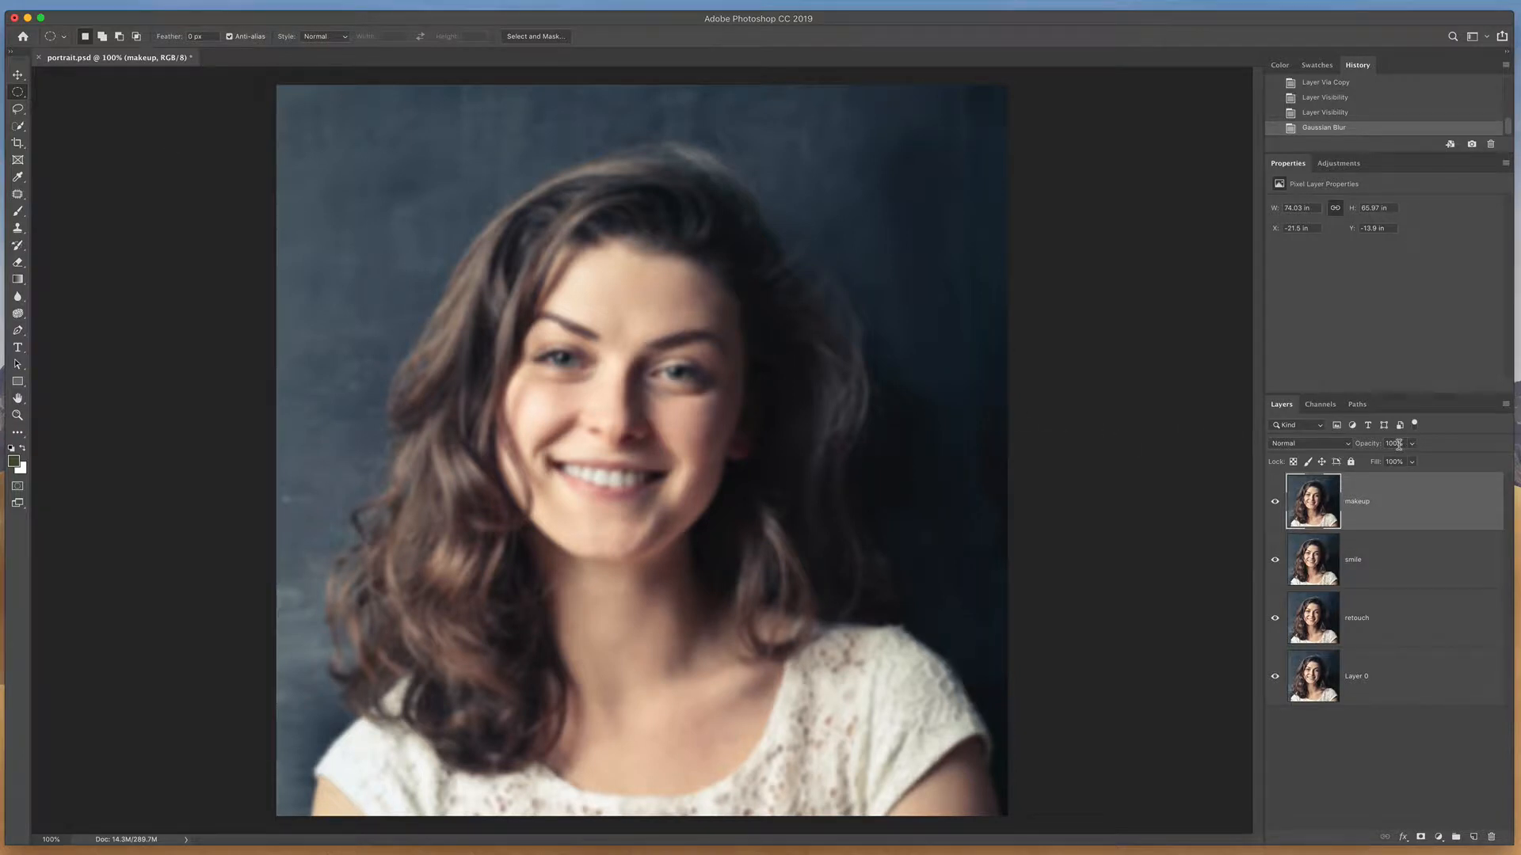
key("5")
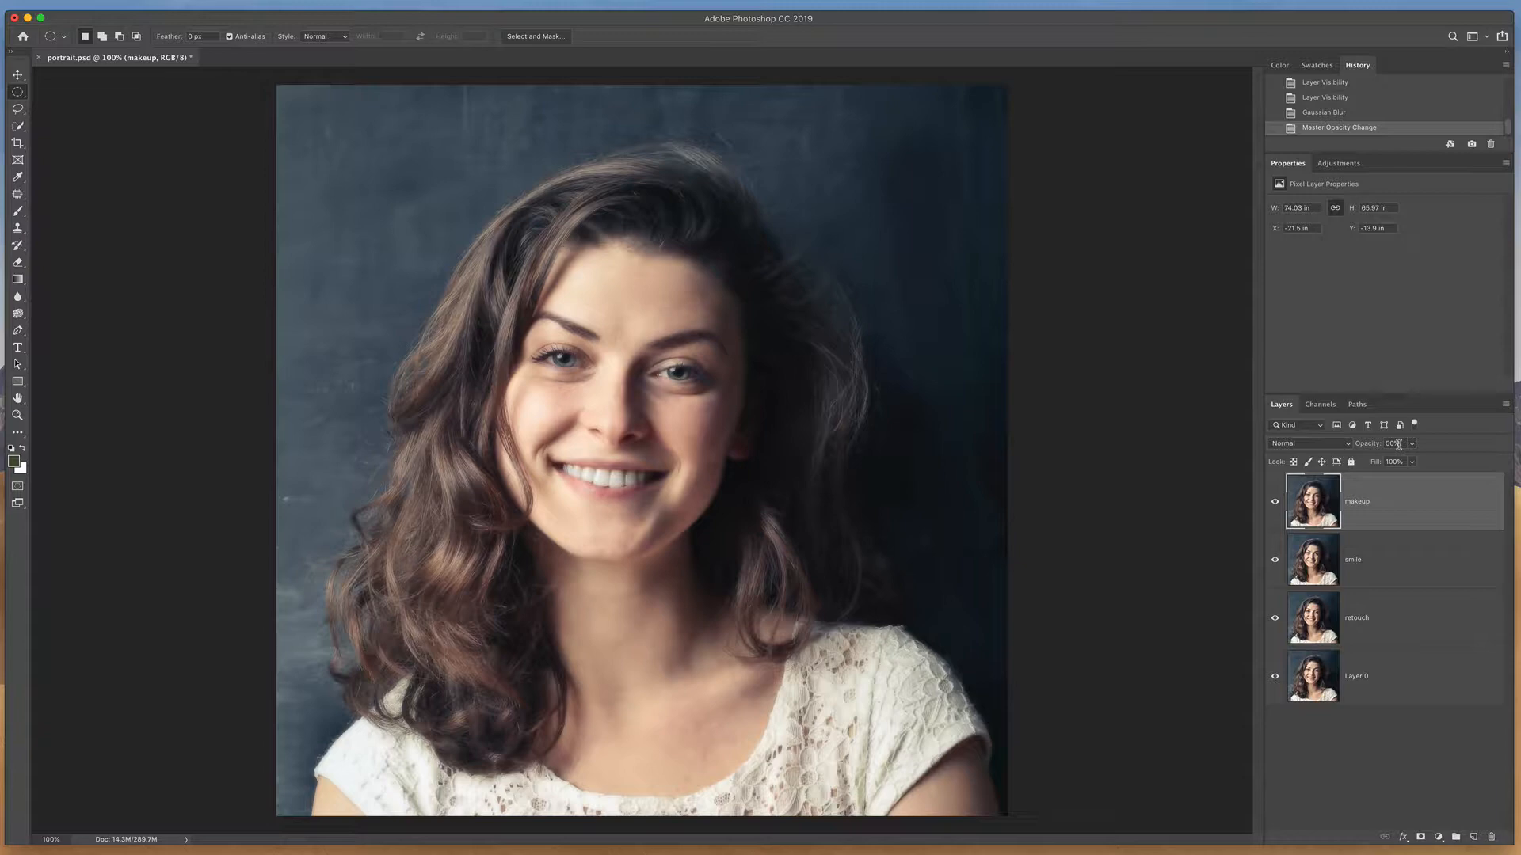
key("4")
key("3")
key("4")
left_click(1275, 502)
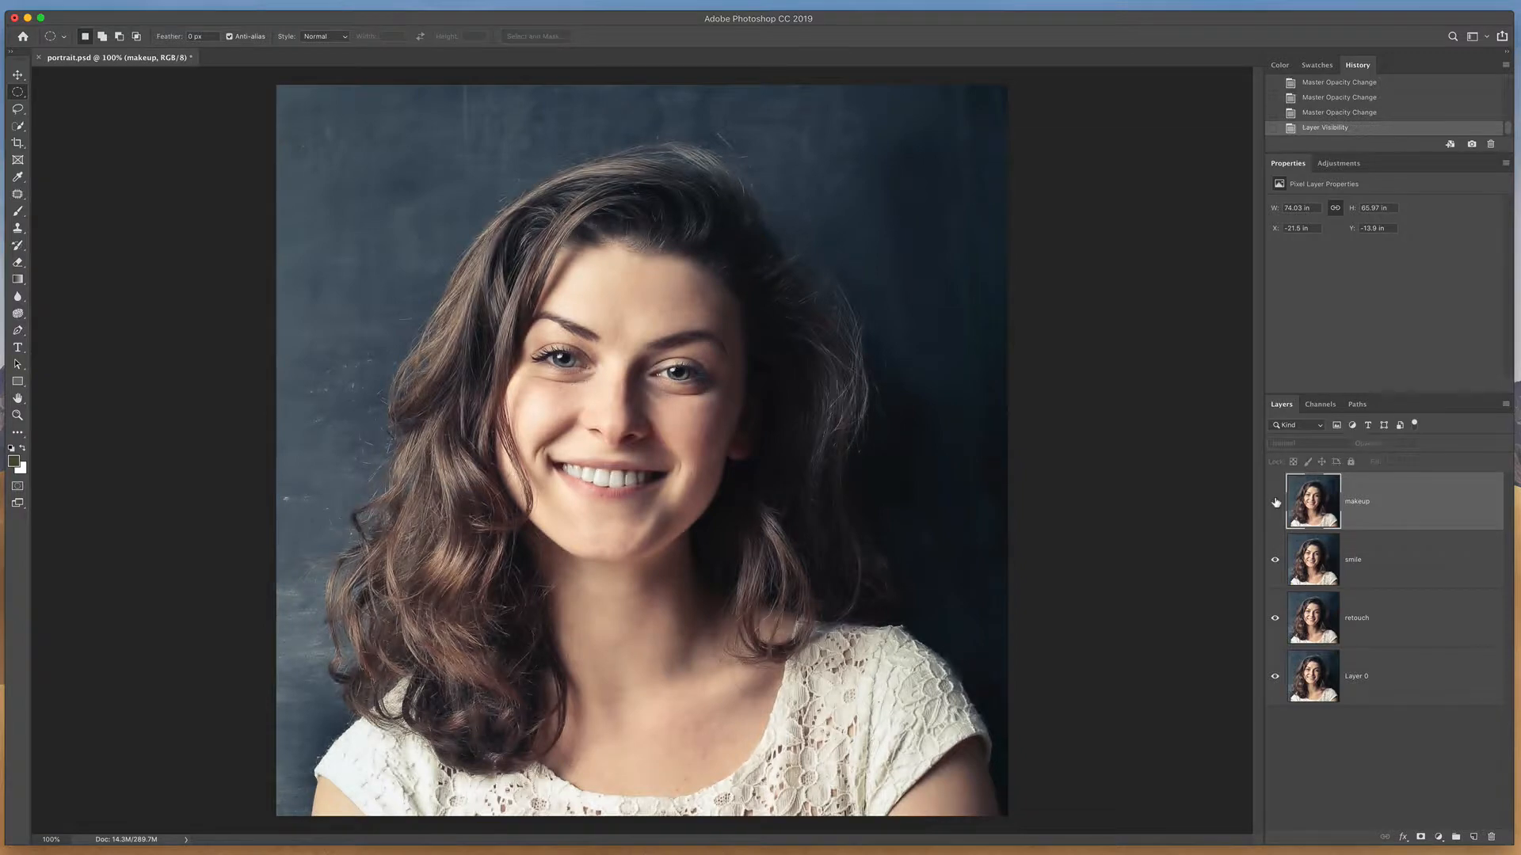
left_click(1275, 501)
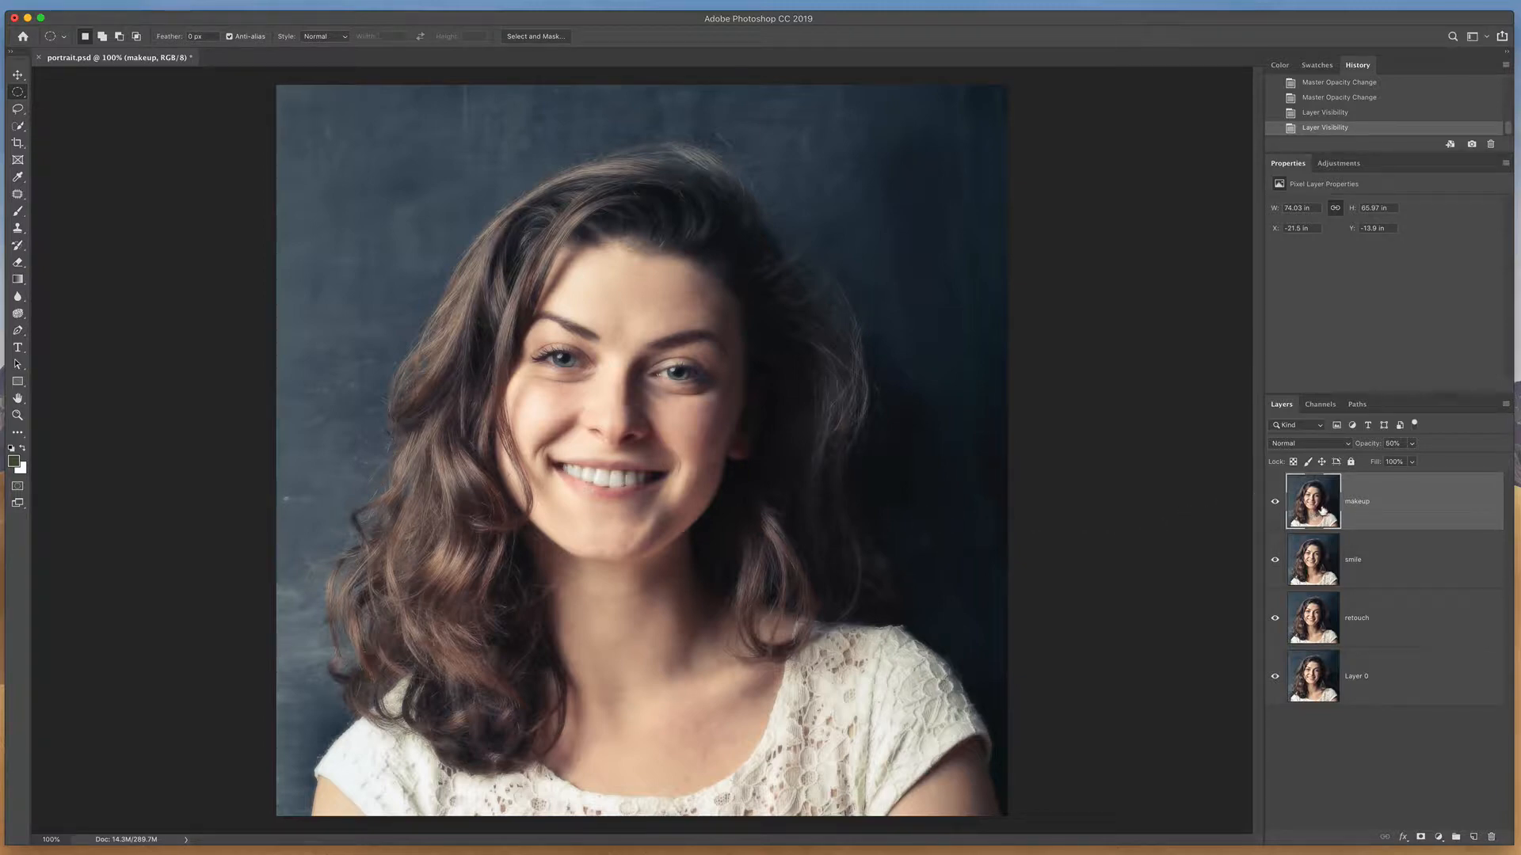
On the smile layer, select rectangular skin samples on both cheeks and the chin, and extend the selection to similar tones
left_click(1326, 565)
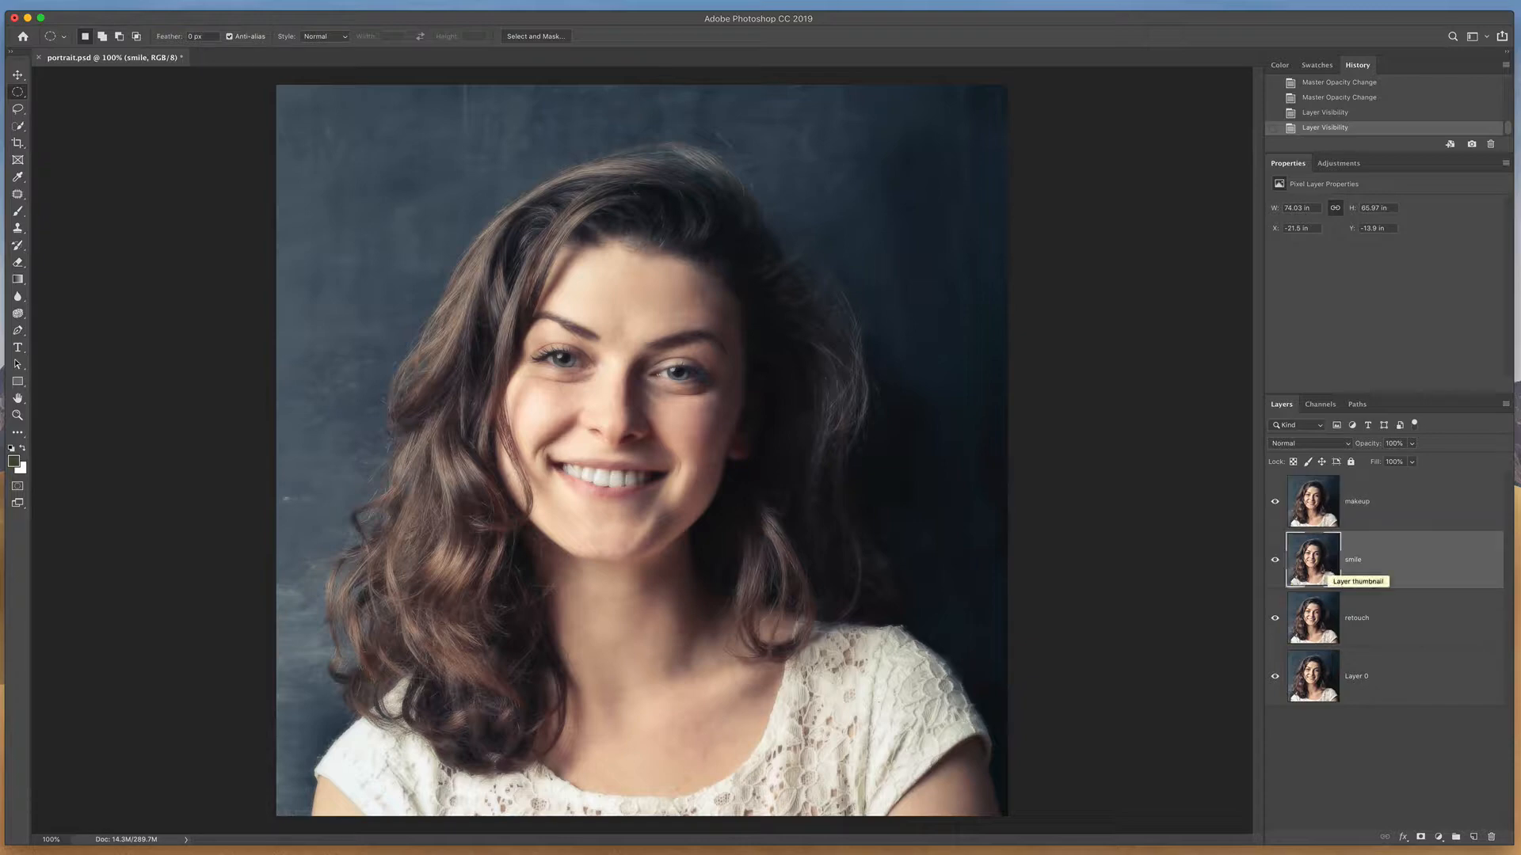
left_click(18, 93)
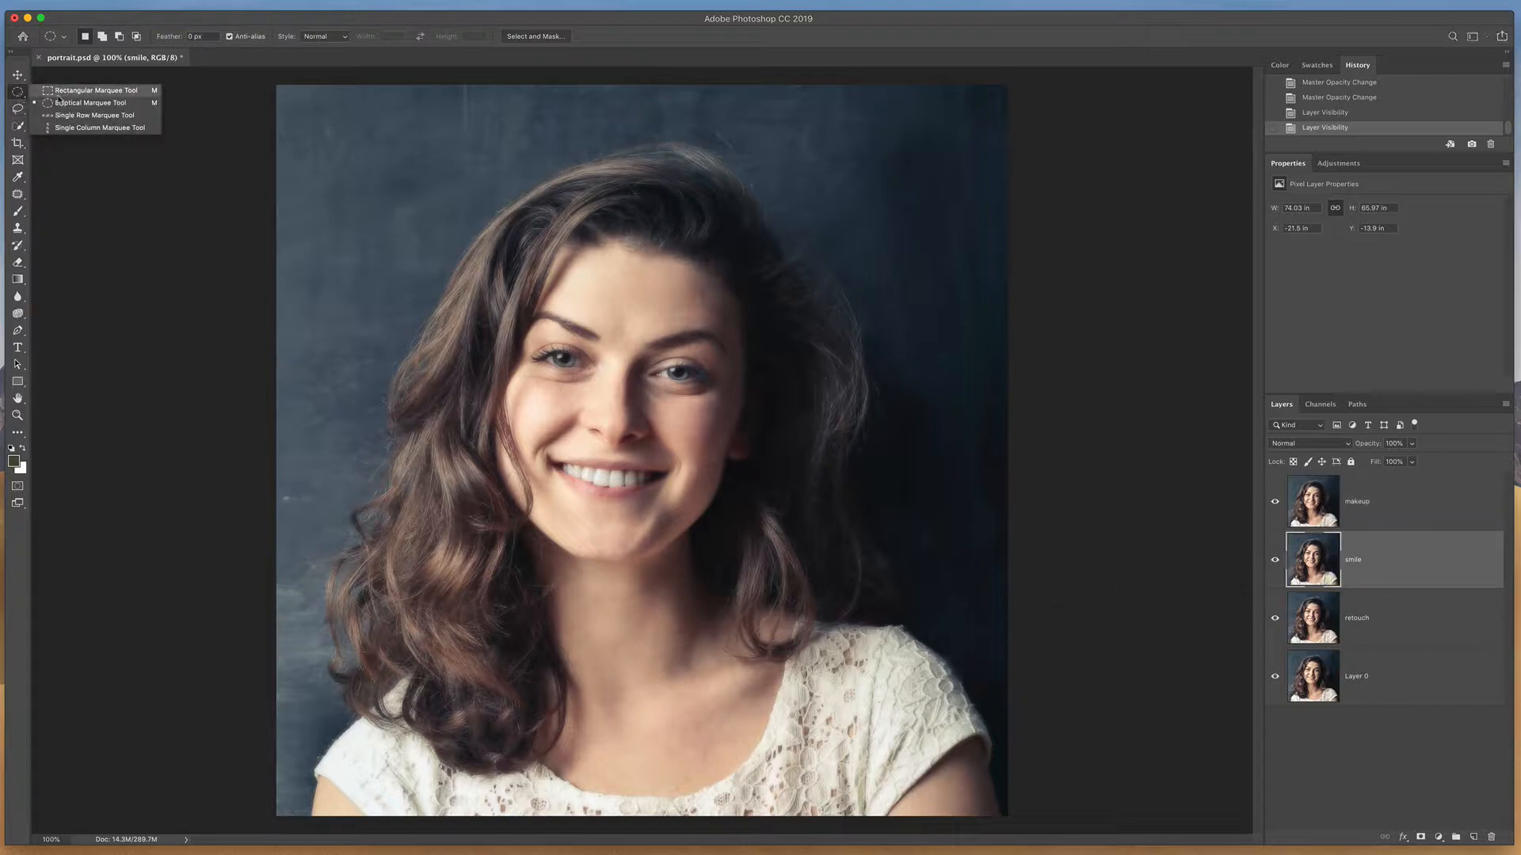
left_click(93, 90)
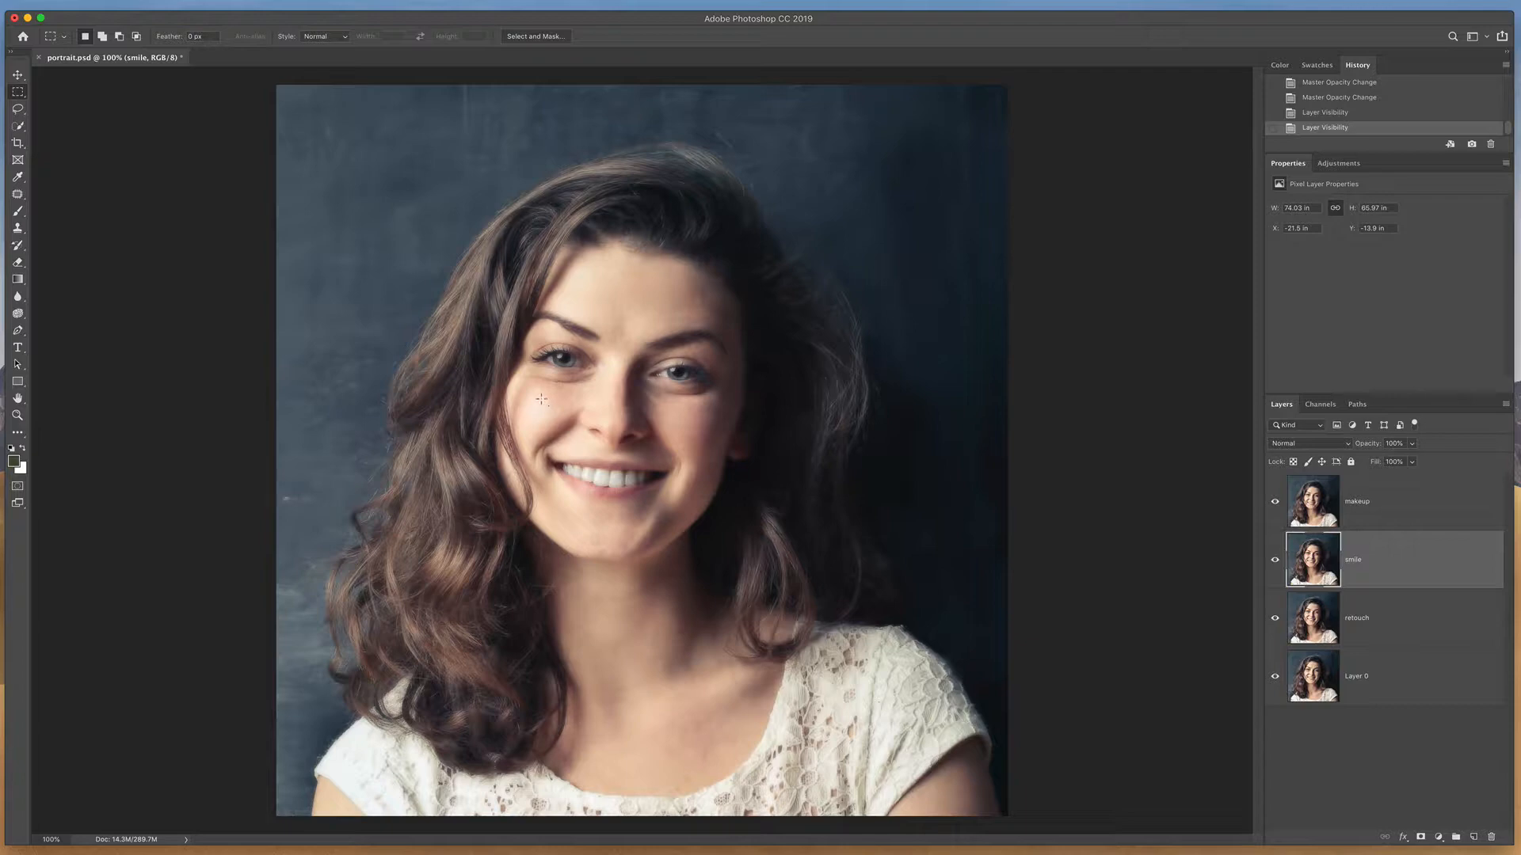
left_click_drag(544, 398, 570, 409)
key("shift")
left_click_drag(679, 415, 700, 437)
key("shift")
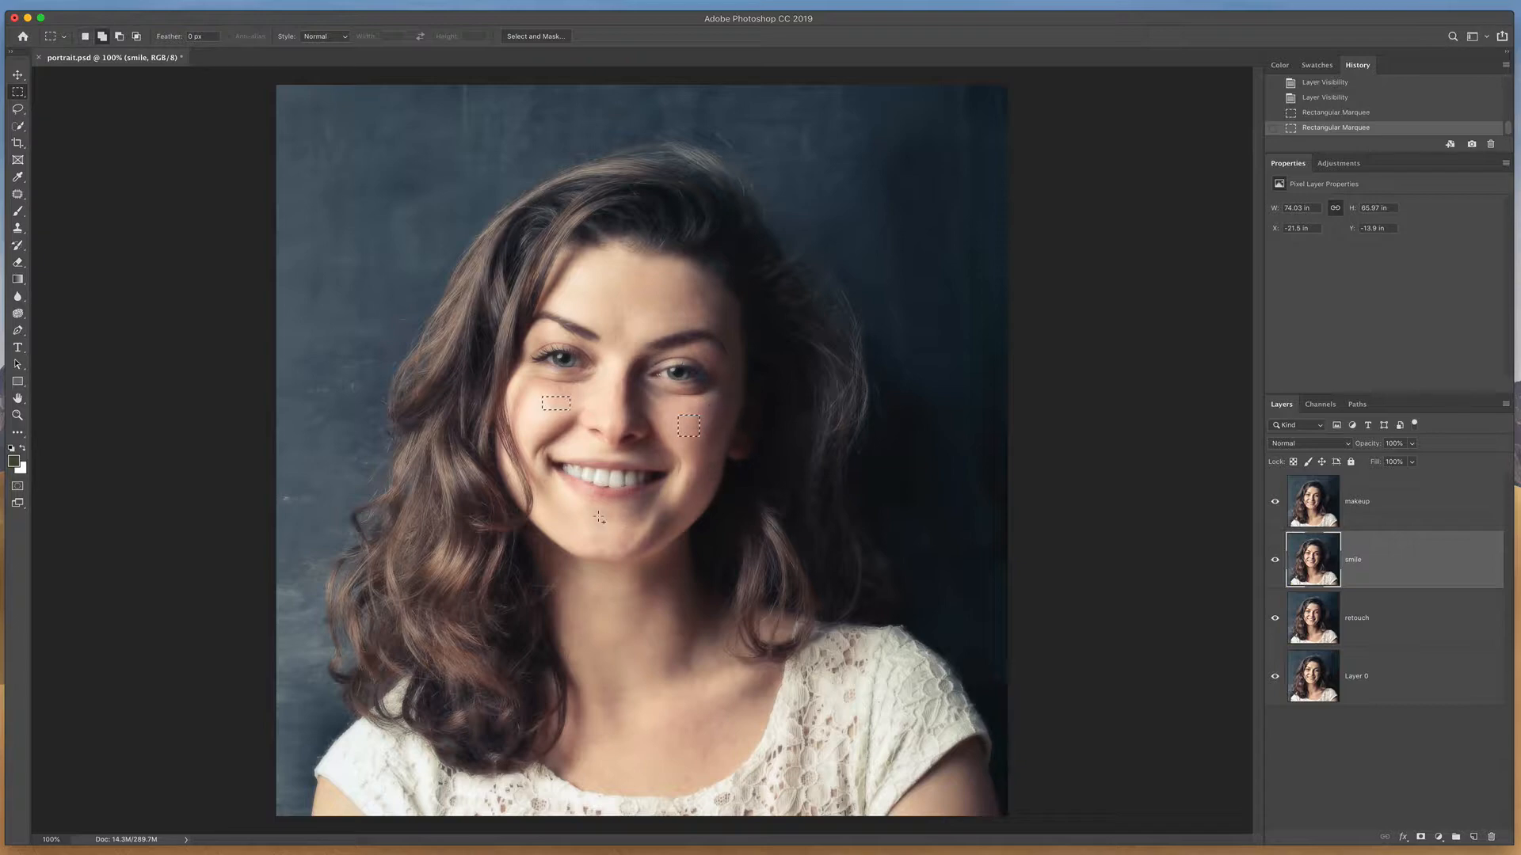
left_click_drag(597, 517, 625, 539)
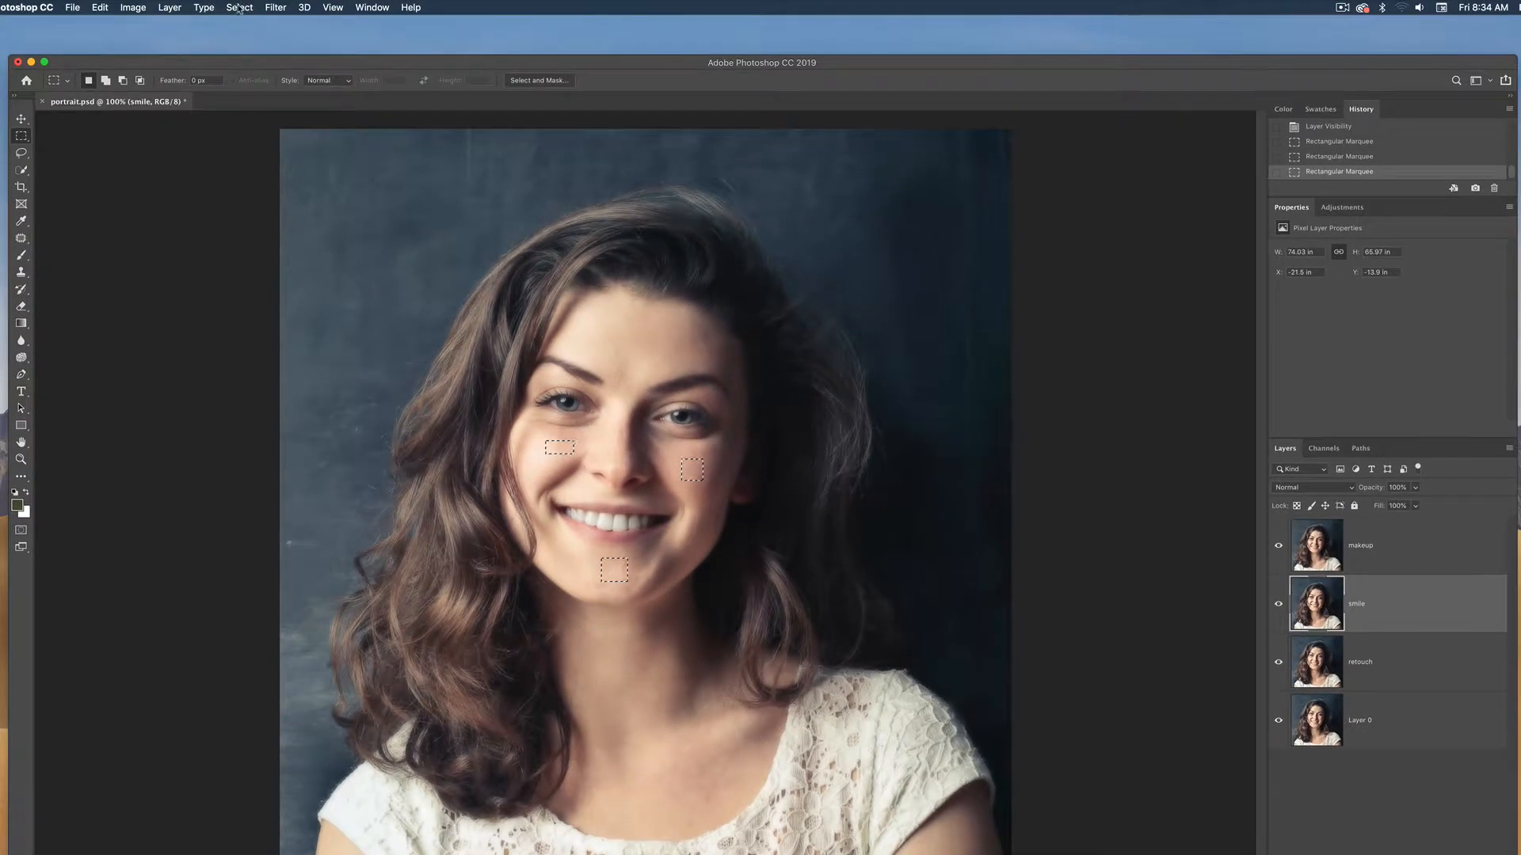
left_click(238, 8)
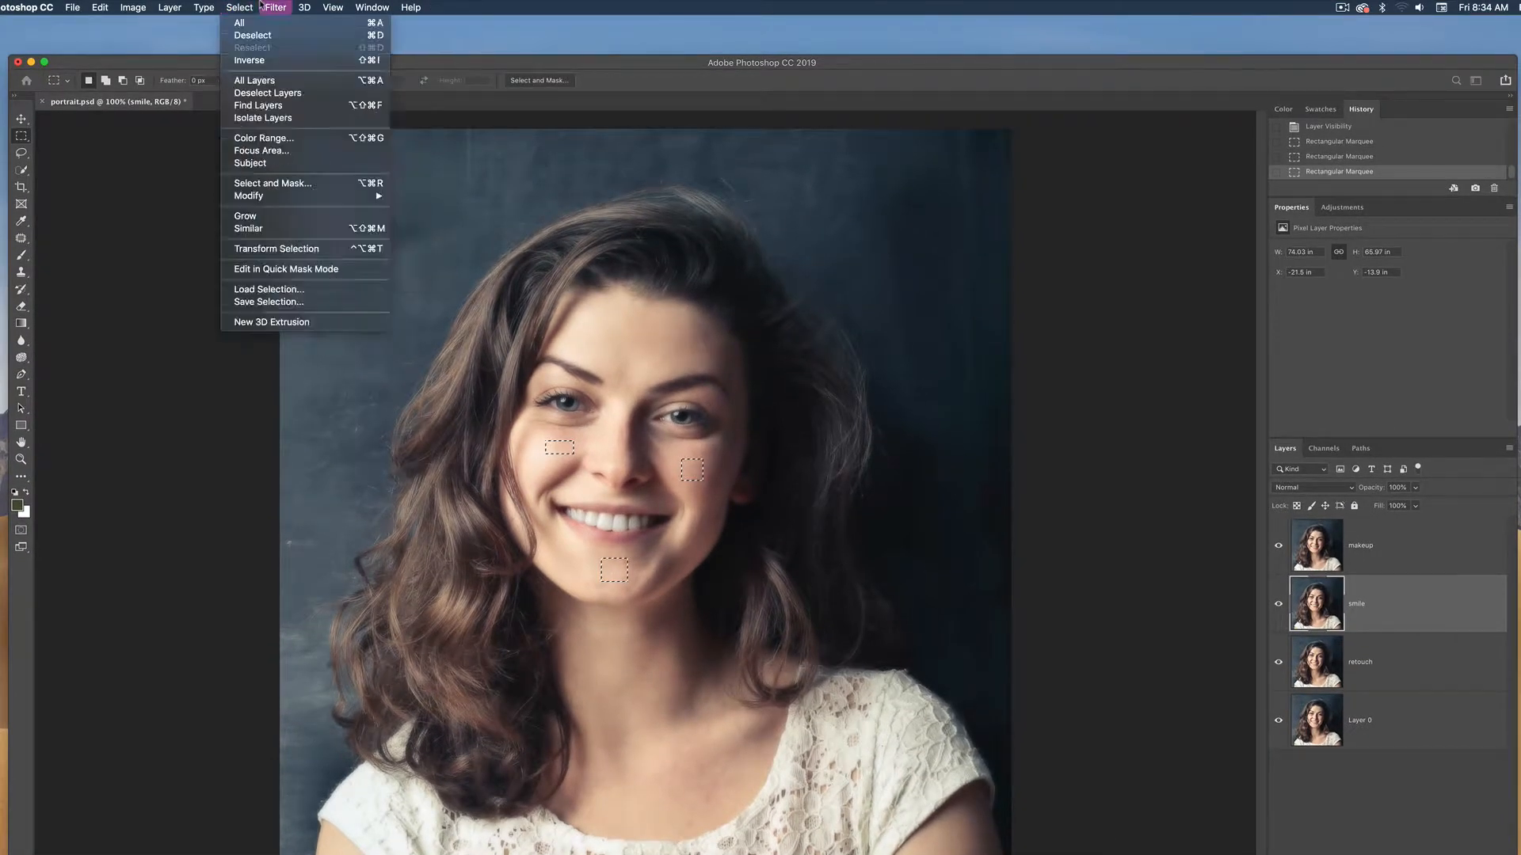
left_click(278, 230)
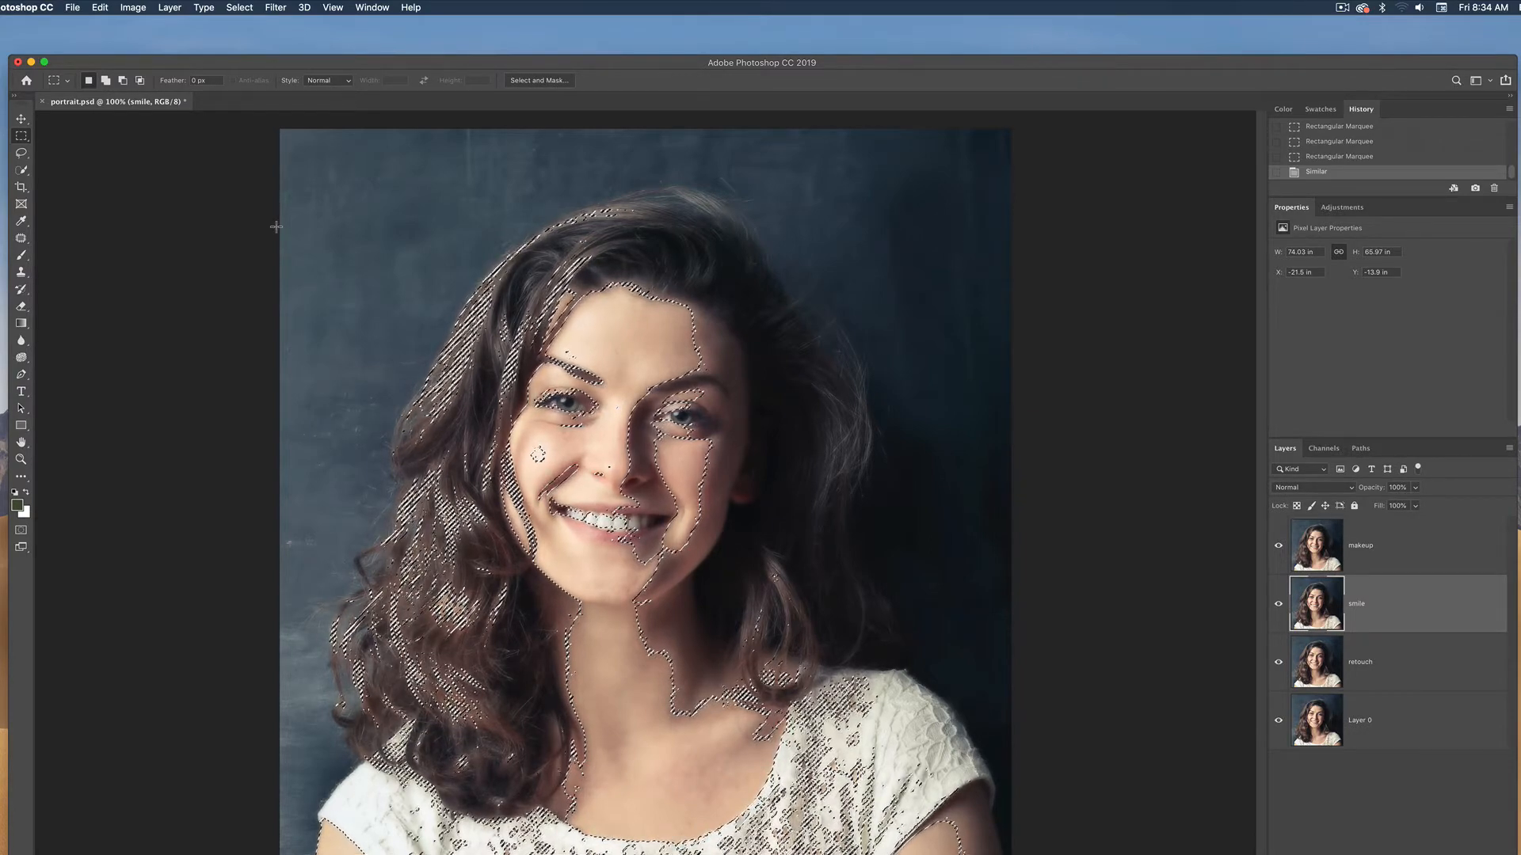
Subtract the long hair on the image's left side from the skin selection with the Lasso tool
left_click(22, 154)
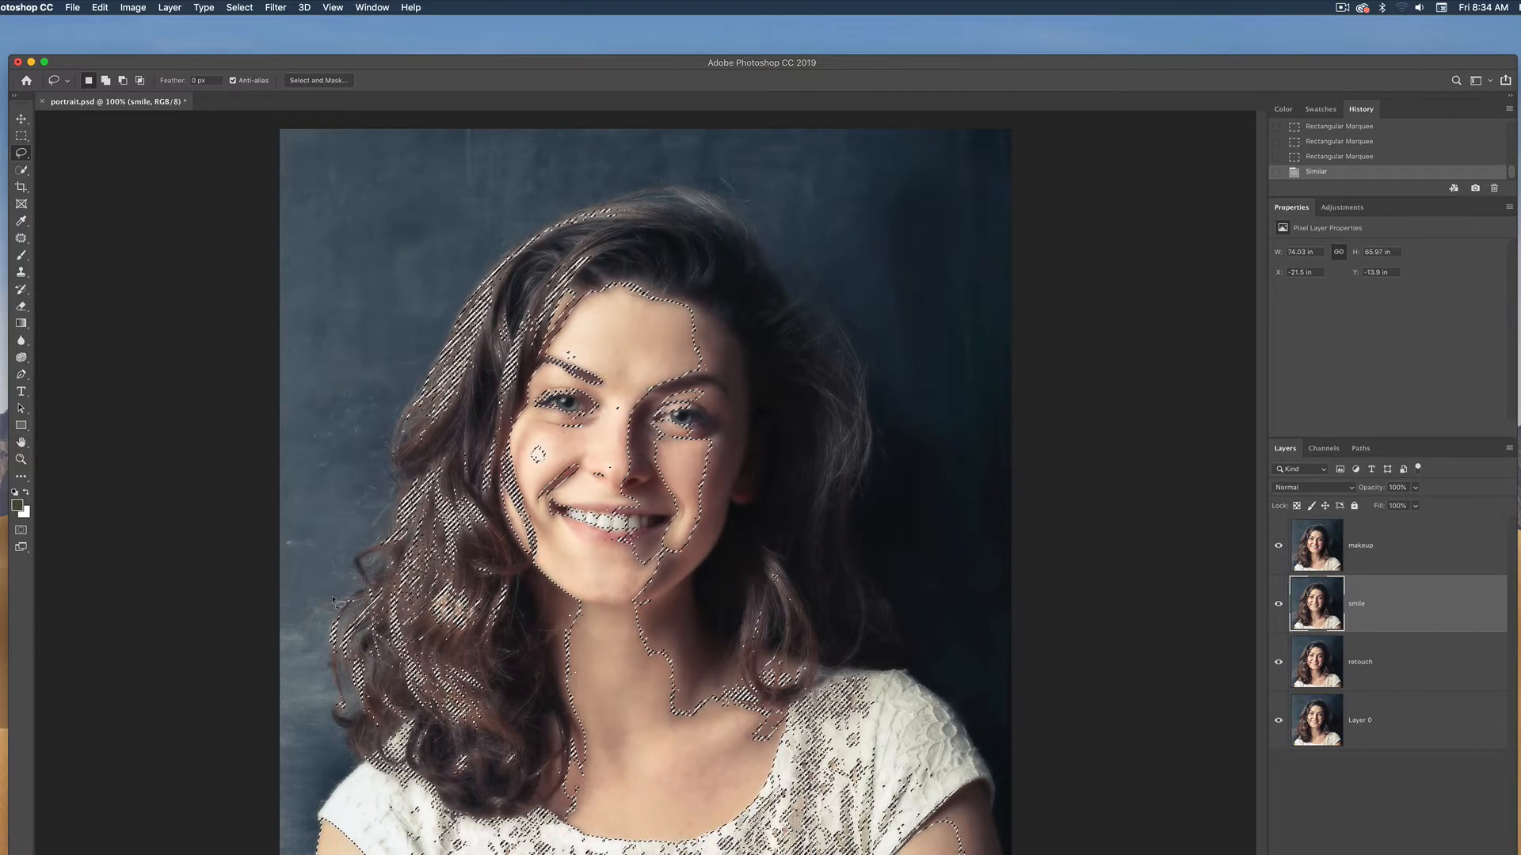
key("alt")
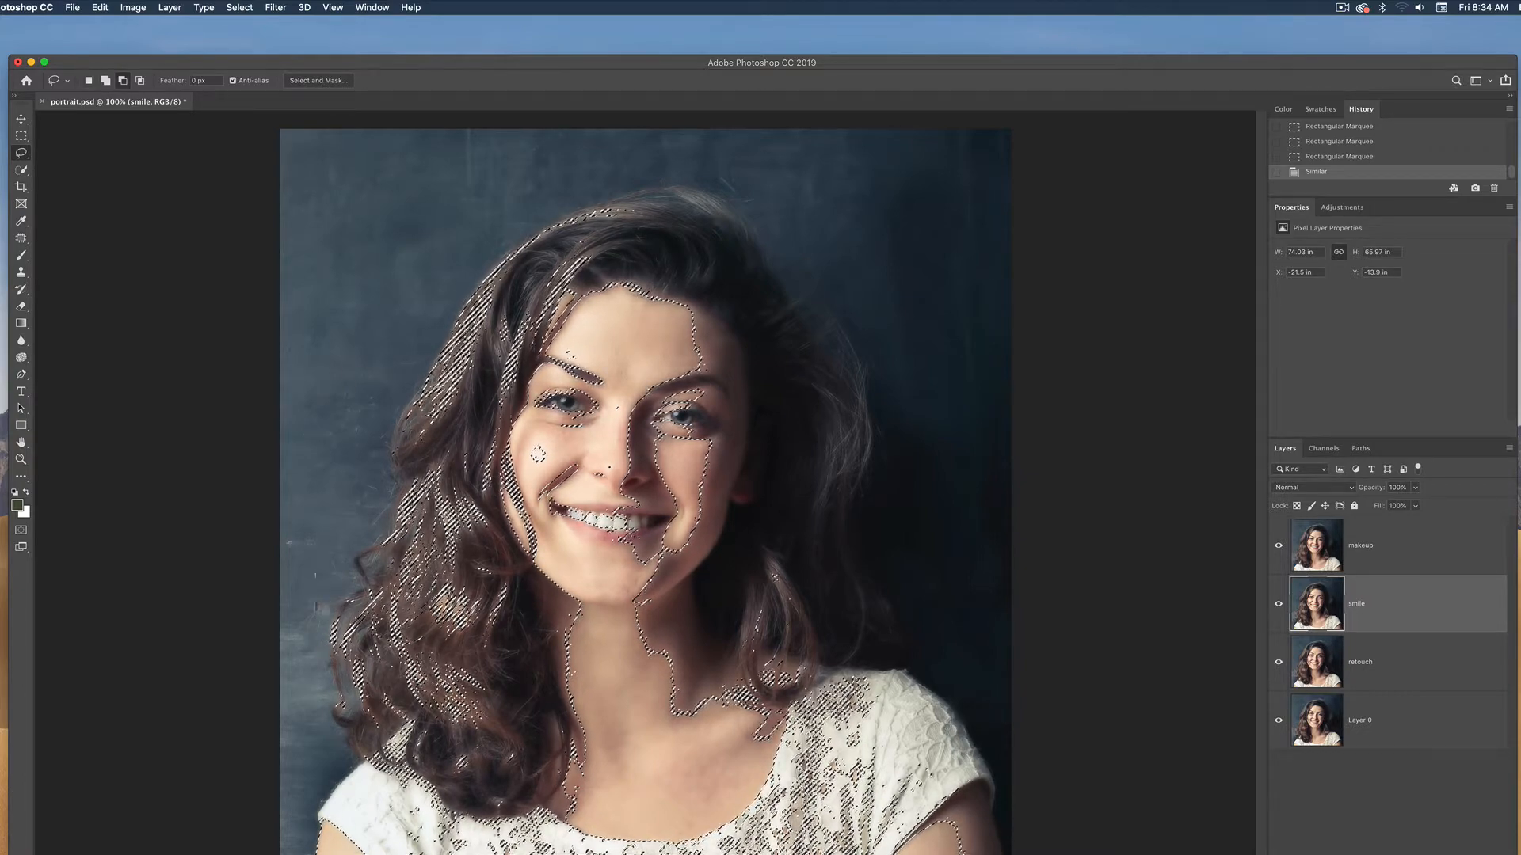
left_click_drag(317, 702, 356, 775)
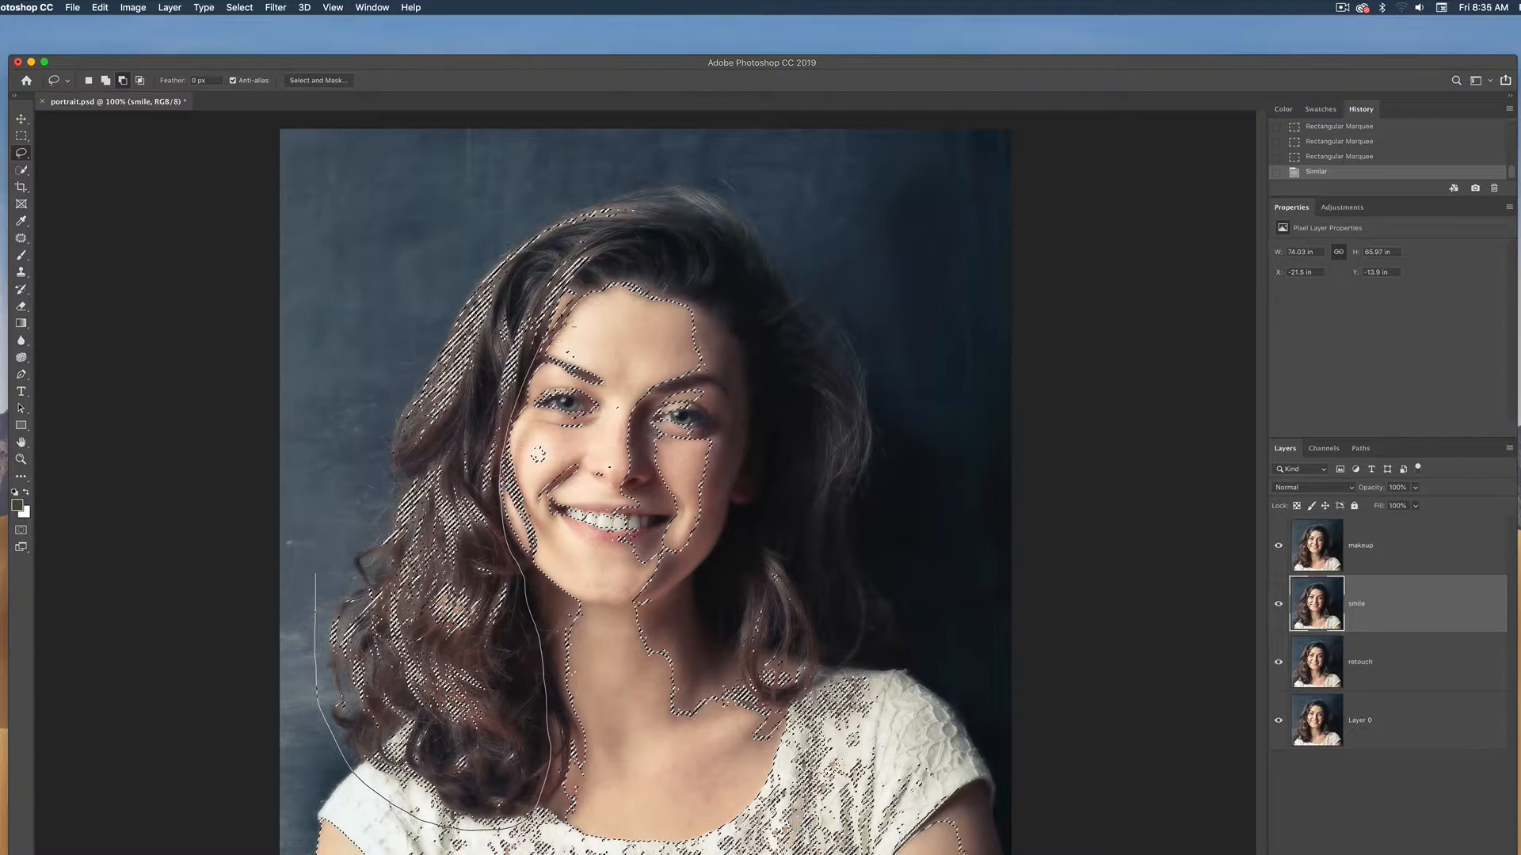
mouse_move(665, 222)
left_mouse_down()
mouse_move(662, 184)
mouse_move(559, 193)
mouse_move(419, 293)
mouse_move(318, 567)
left_mouse_up()
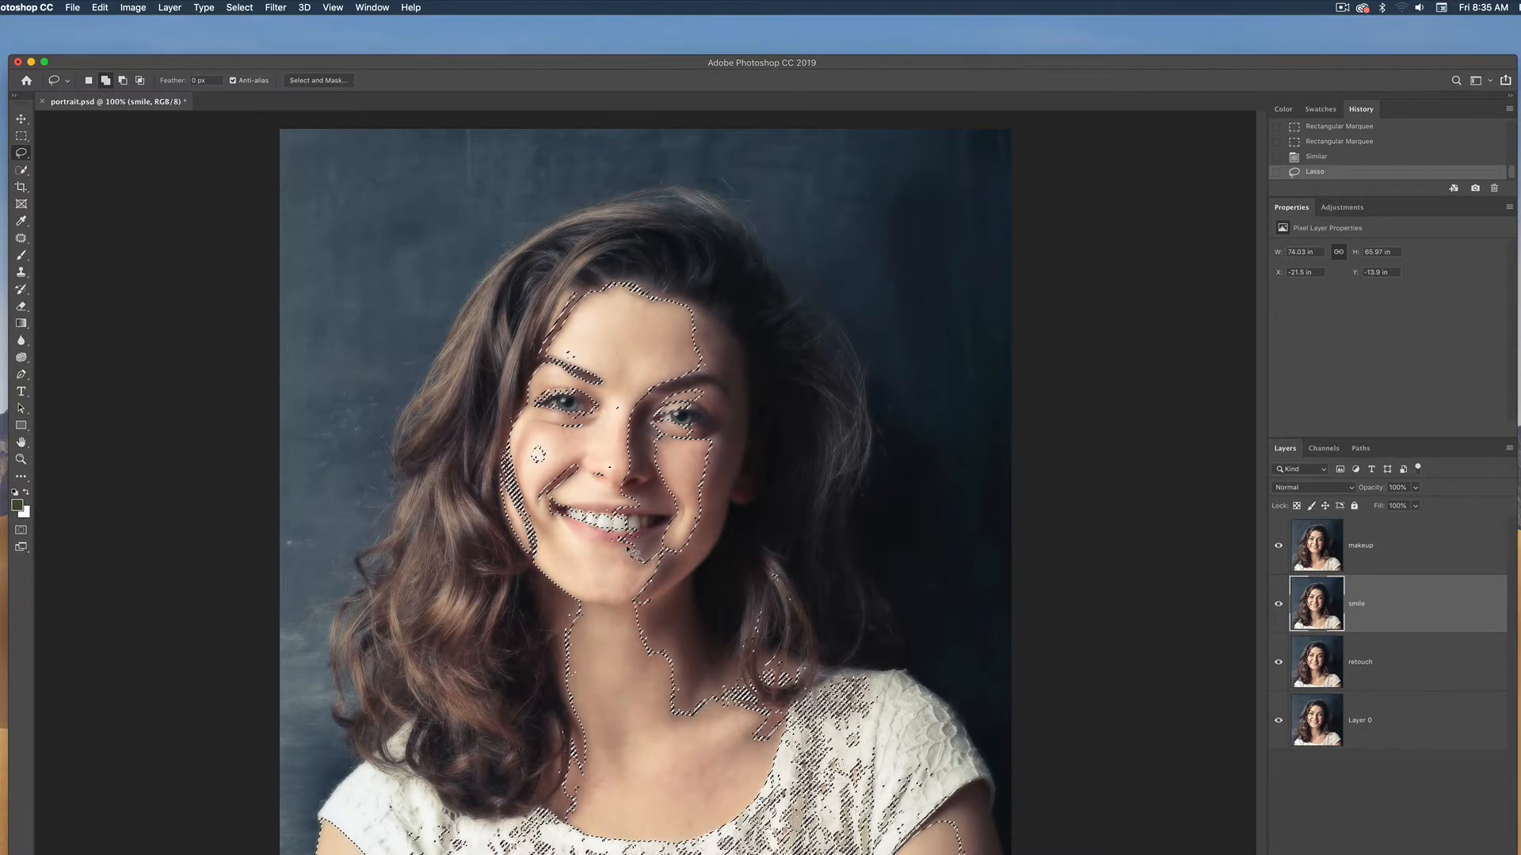
Add the missed skin on the chin, neck, shaded side of the face, cheek and arm to the selection with the Lasso tool
mouse_move(634, 543)
left_mouse_down()
mouse_move(723, 525)
mouse_move(694, 601)
mouse_move(724, 666)
mouse_move(771, 711)
mouse_move(764, 740)
mouse_move(661, 737)
mouse_move(622, 614)
mouse_move(620, 559)
mouse_move(638, 558)
left_mouse_up()
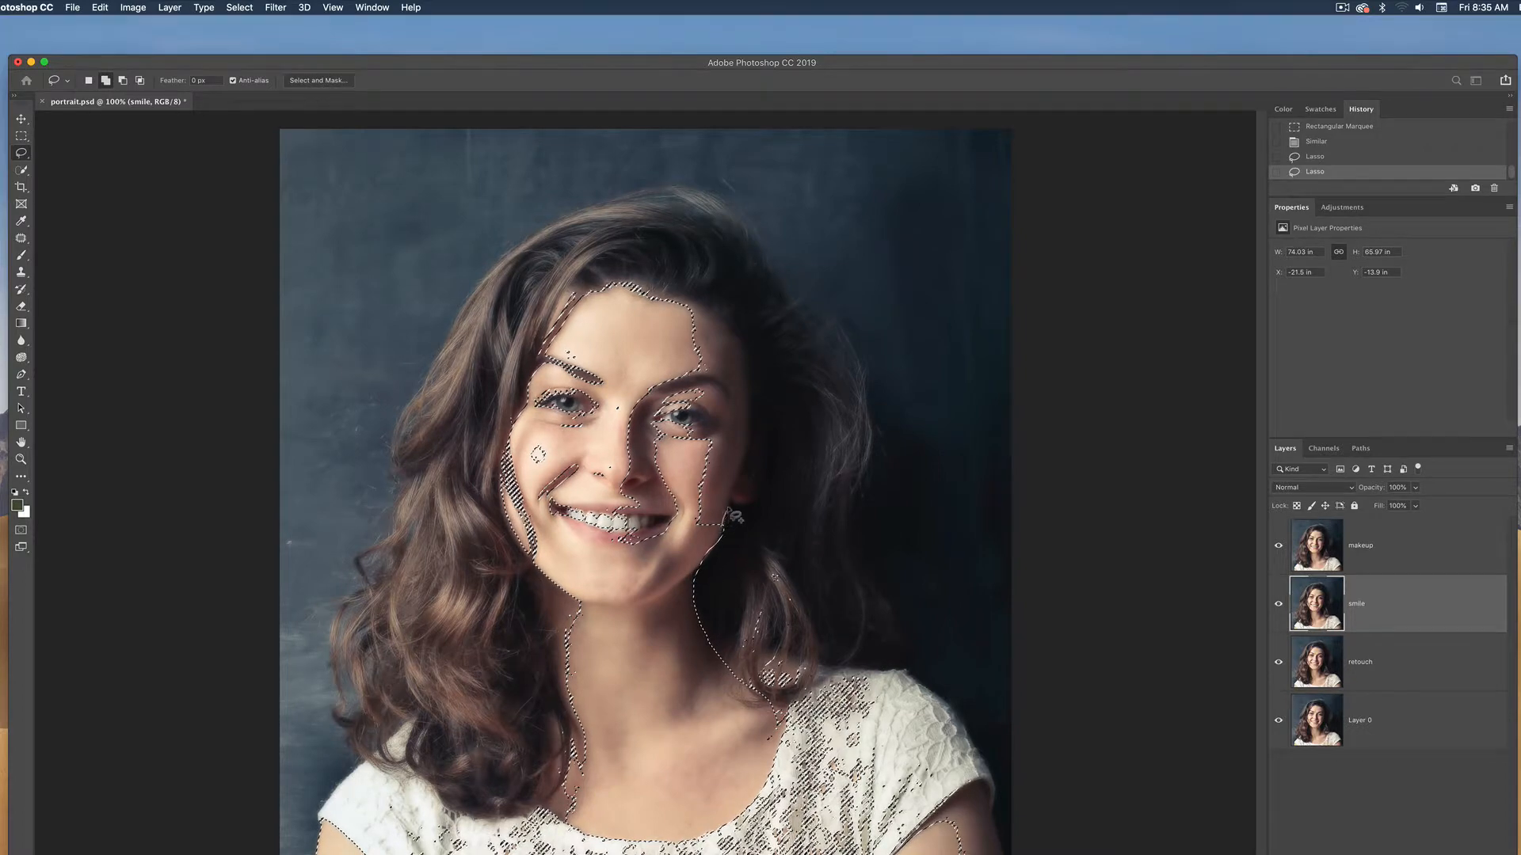
mouse_move(738, 497)
left_mouse_down()
mouse_move(742, 363)
mouse_move(701, 311)
mouse_move(682, 349)
mouse_move(733, 391)
mouse_move(740, 420)
mouse_move(694, 481)
mouse_move(727, 535)
left_mouse_up()
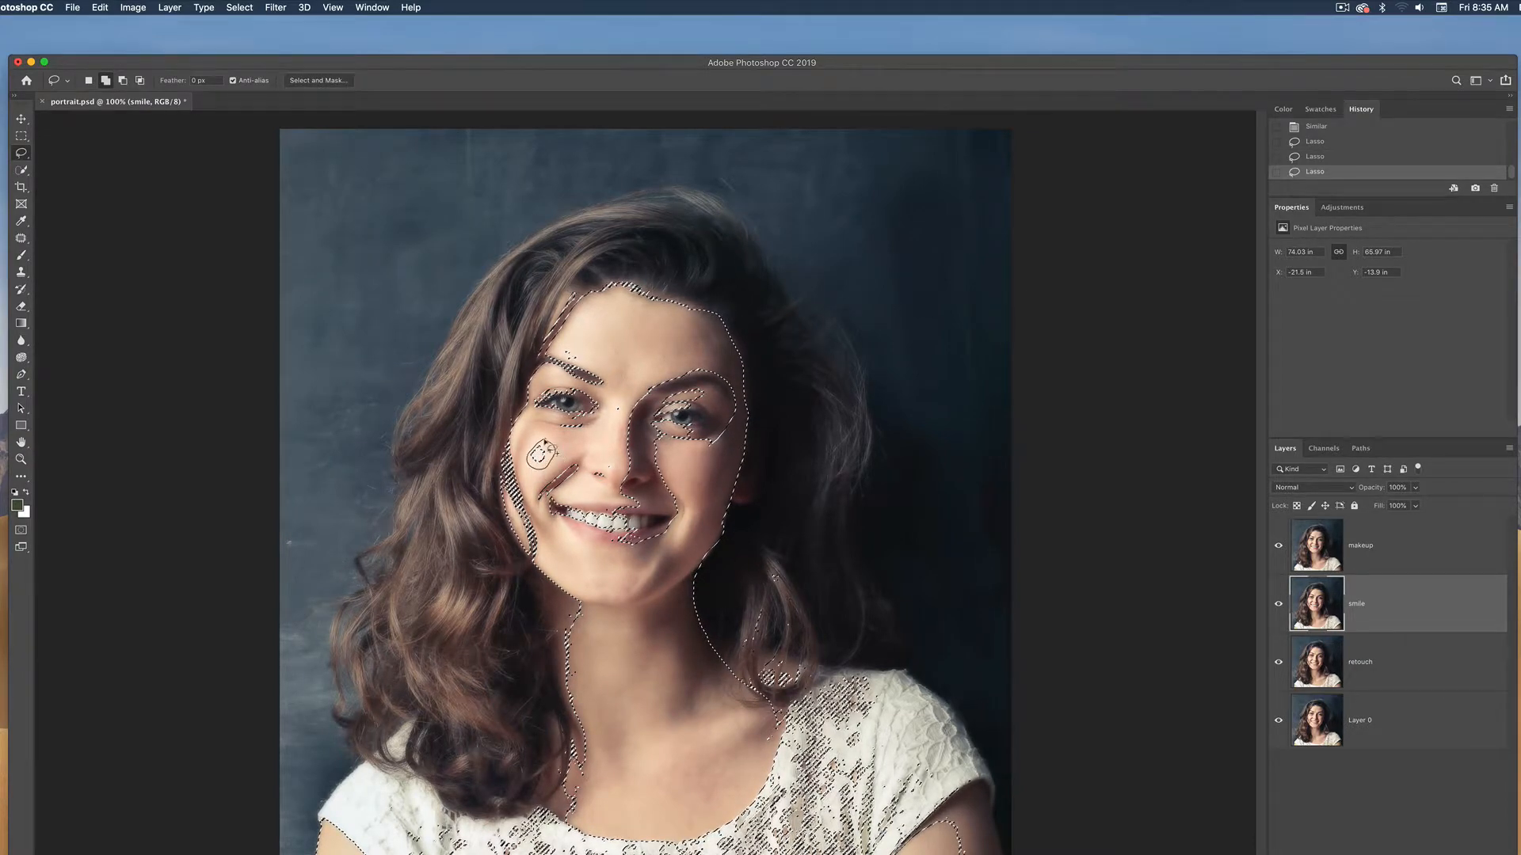
left_click_drag(544, 442, 547, 443)
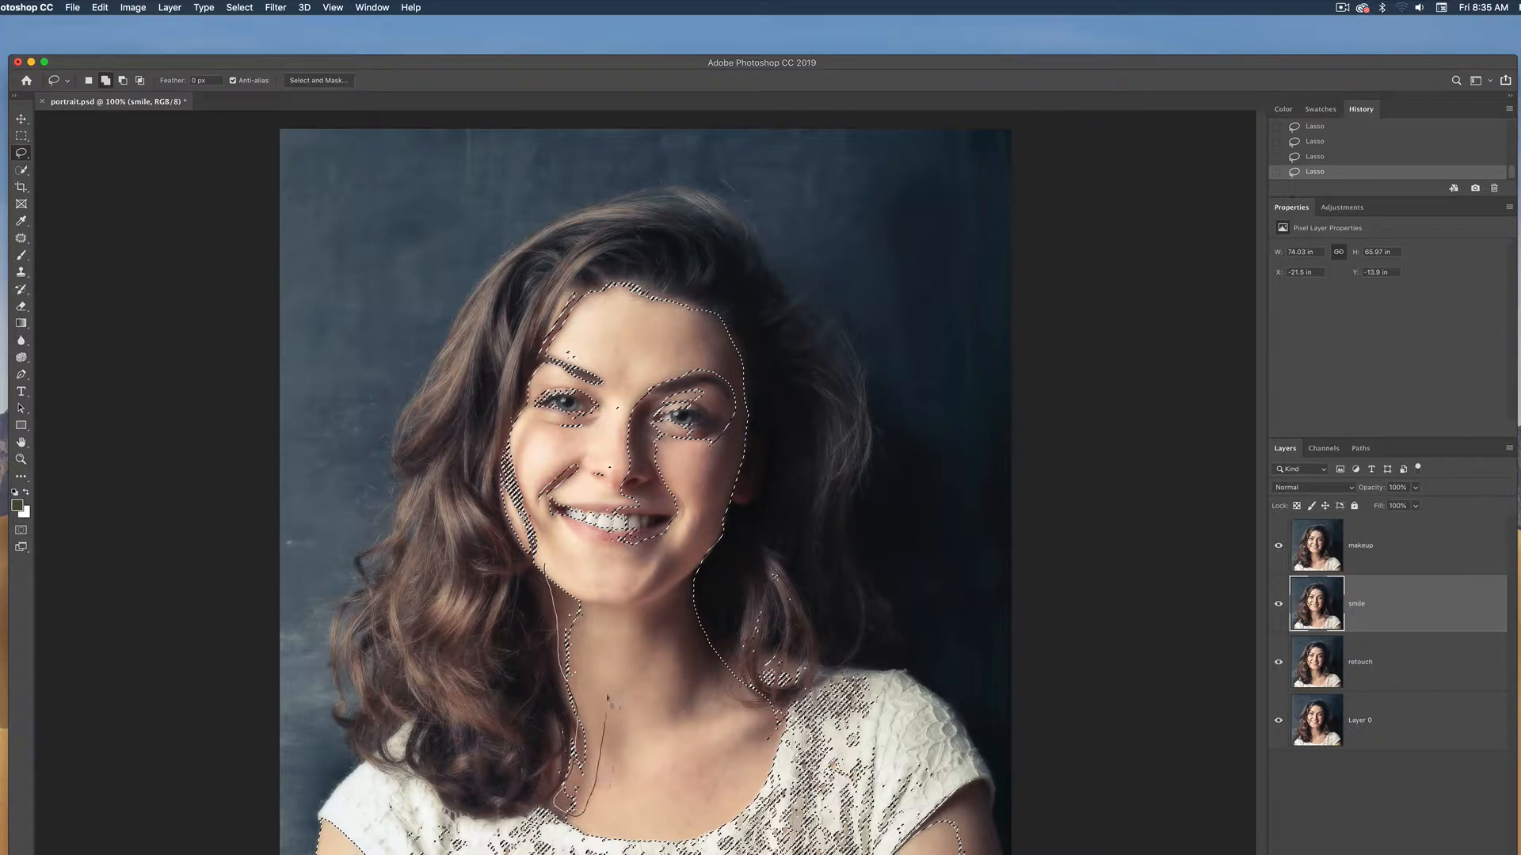
left_click_drag(555, 567, 551, 570)
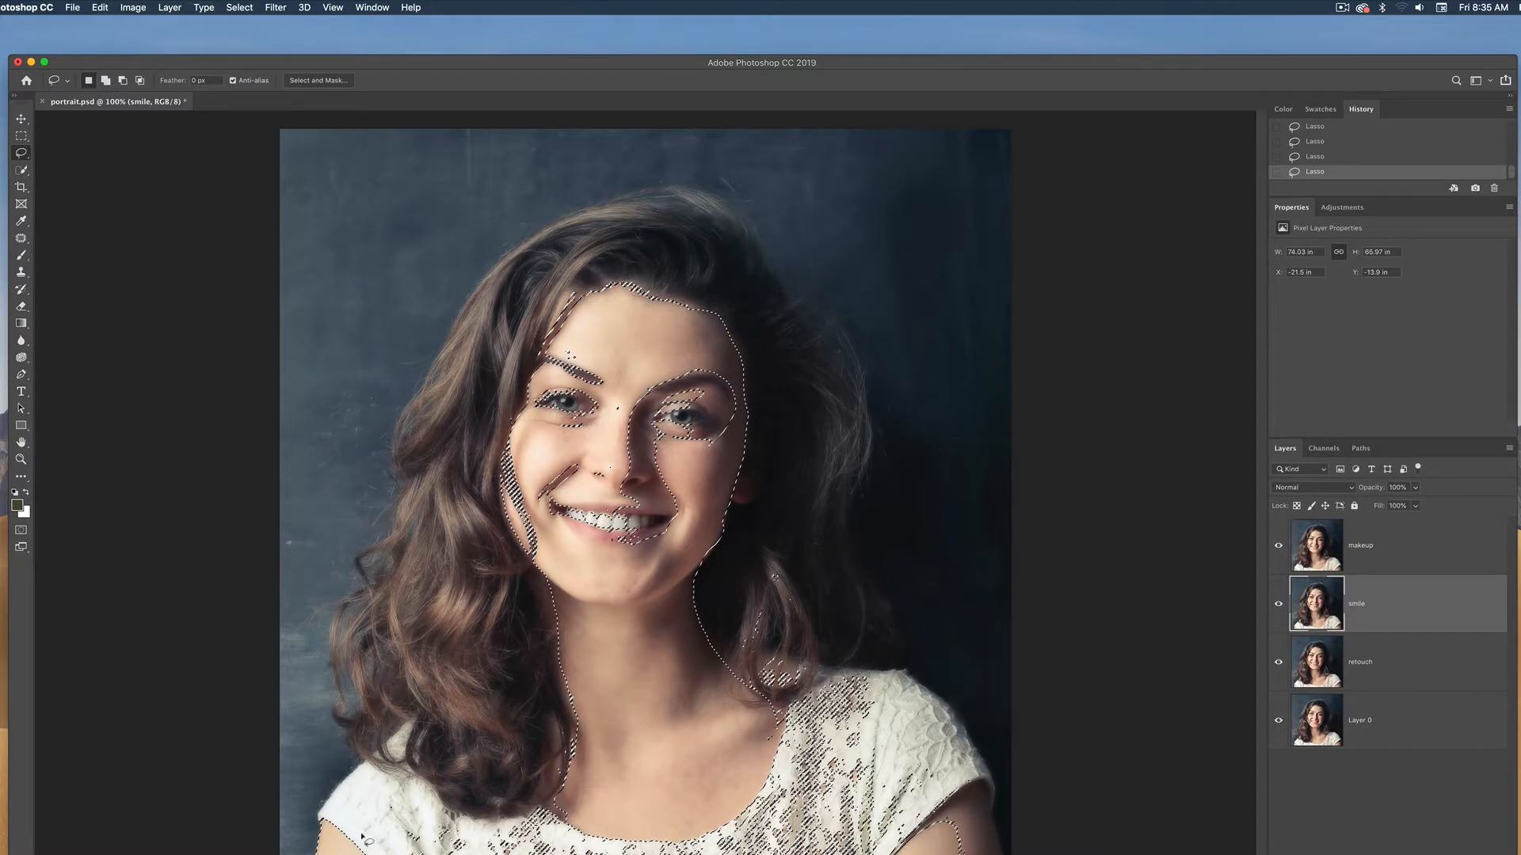
key("shift")
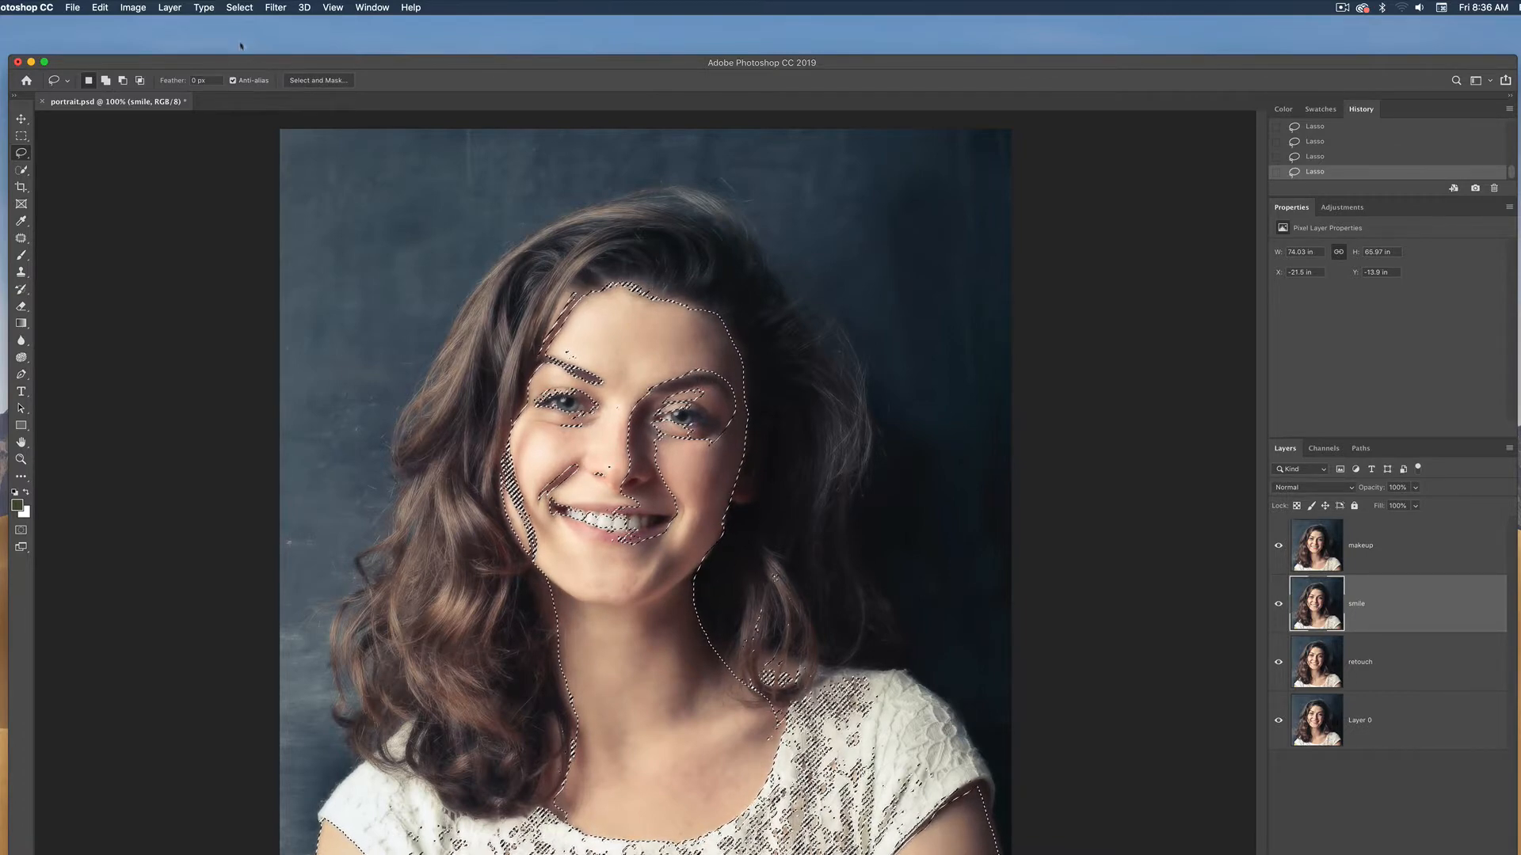
Feather the skin selection by a radius of 6 pixels
left_click(239, 7)
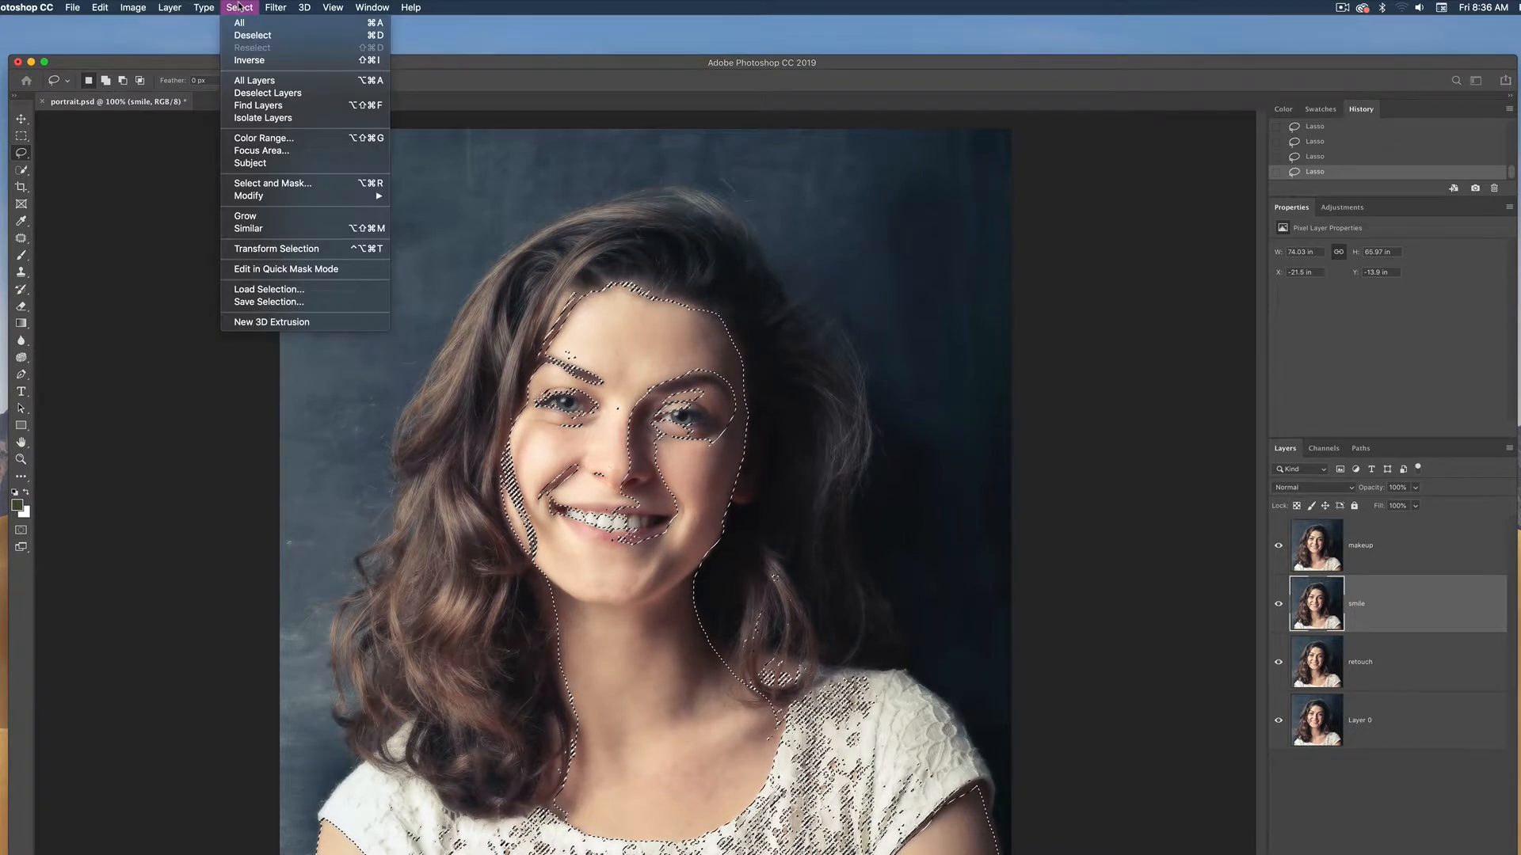
mouse_move(299, 201)
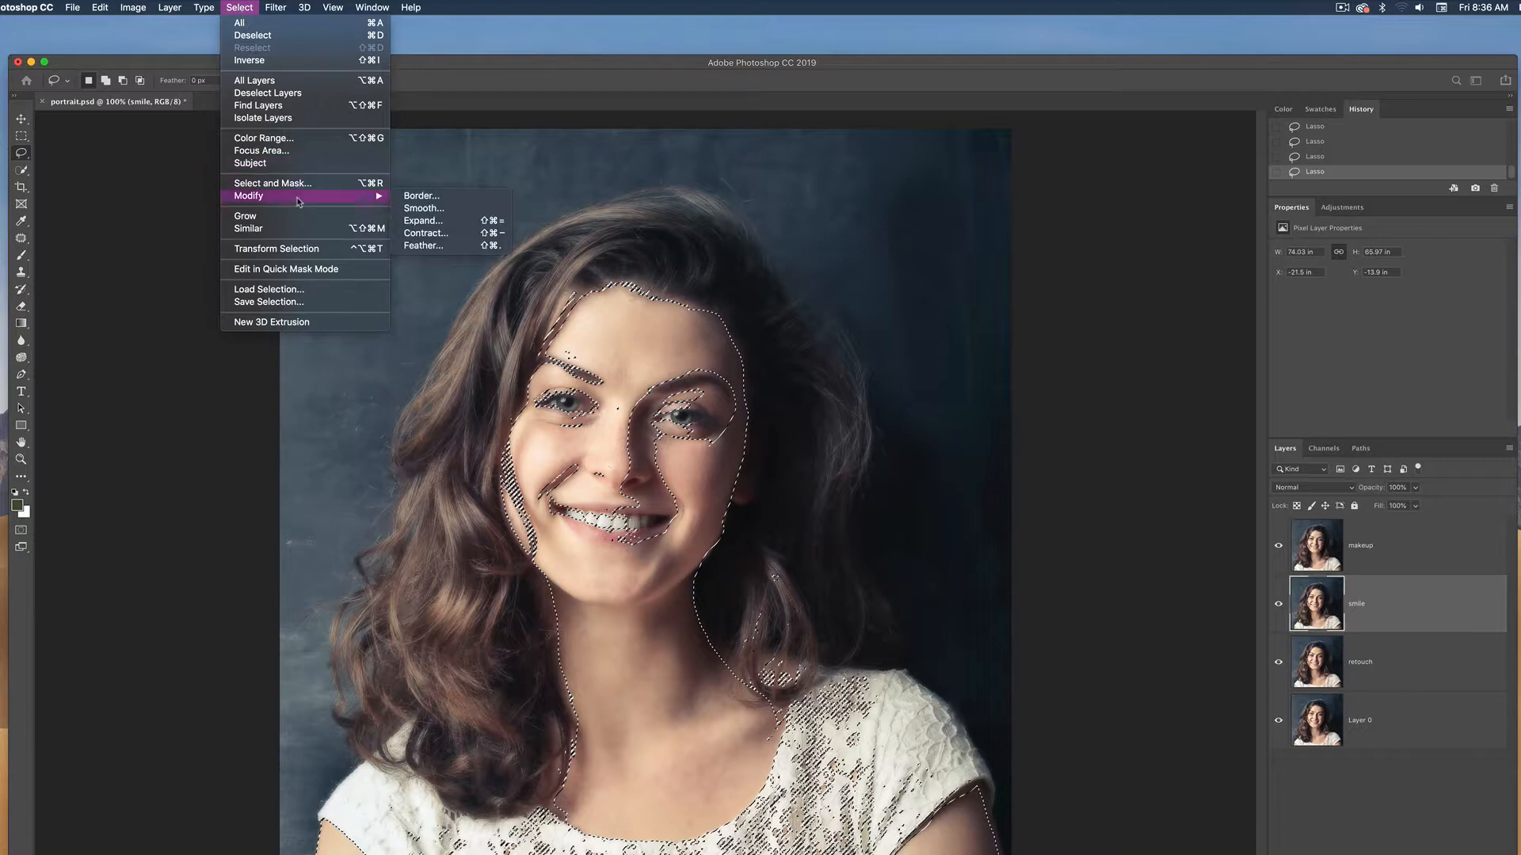
left_click(451, 246)
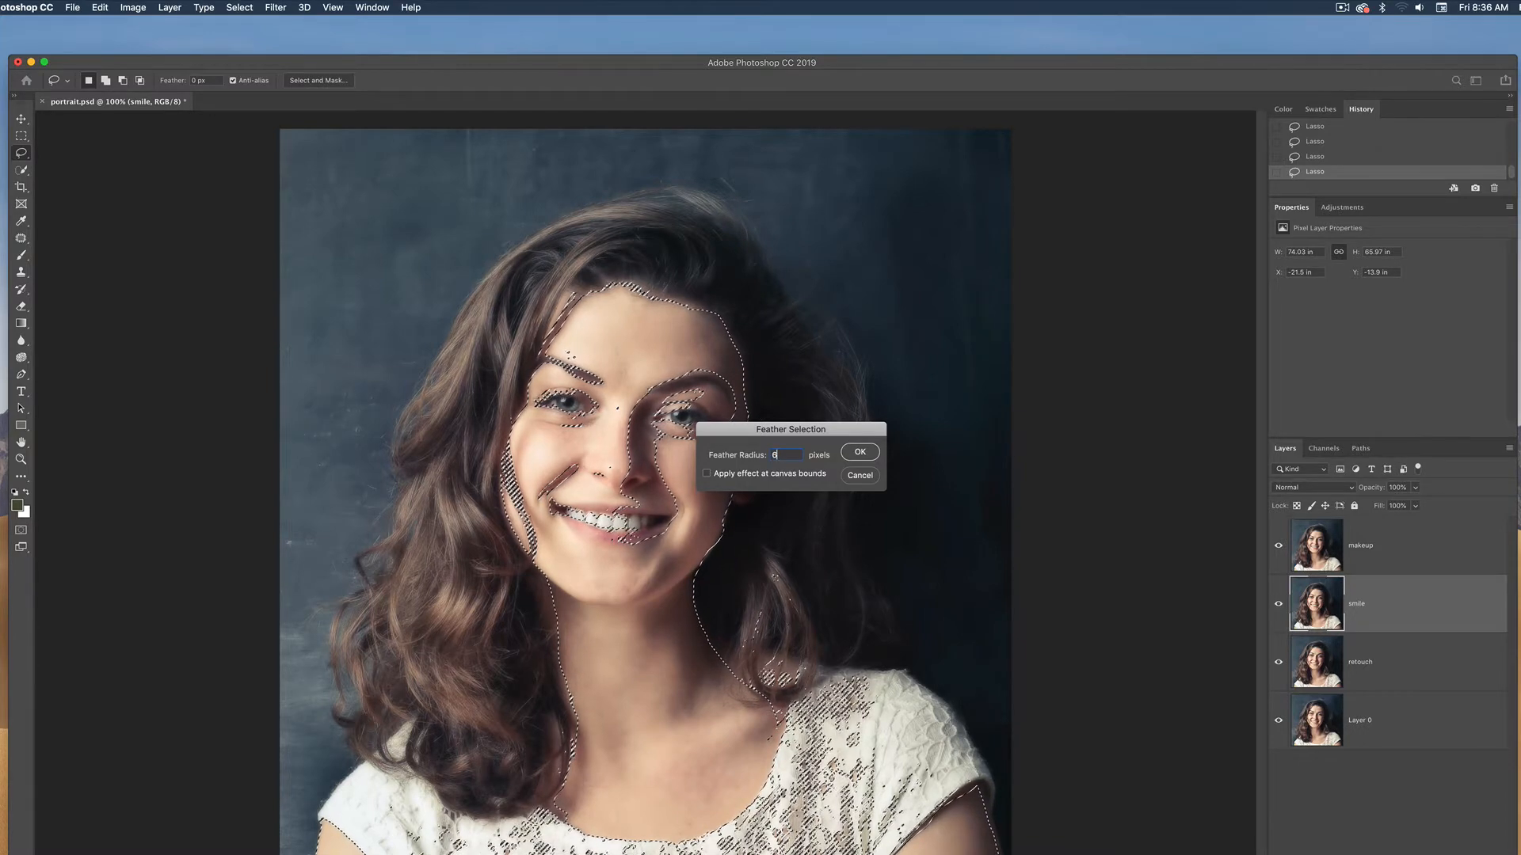
left_click(871, 455)
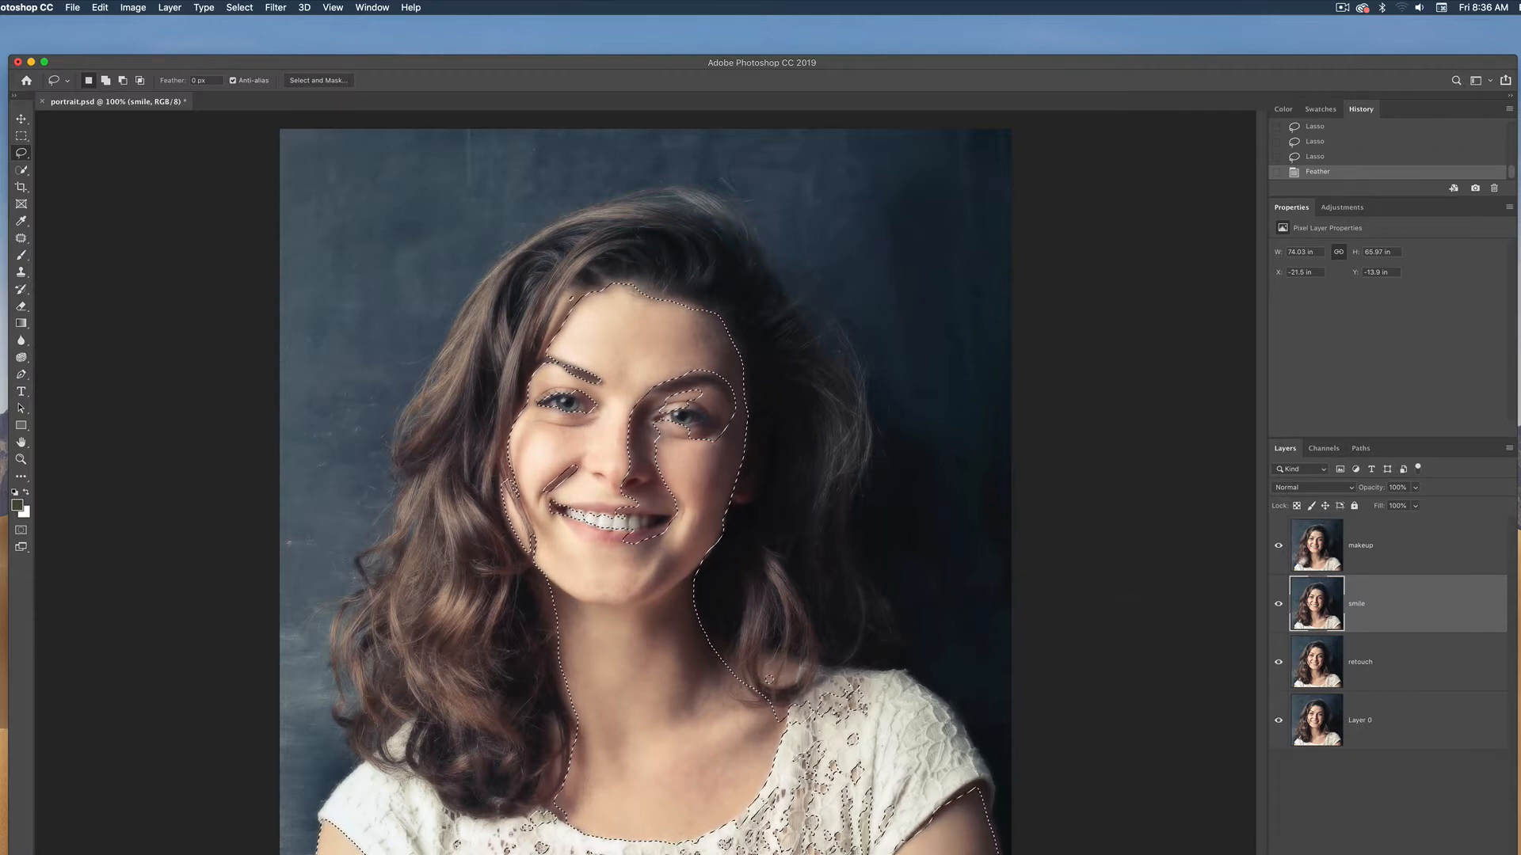
Set the makeup layer's opacity to 50% and add a layer mask to it from the skin selection
left_click(1318, 541)
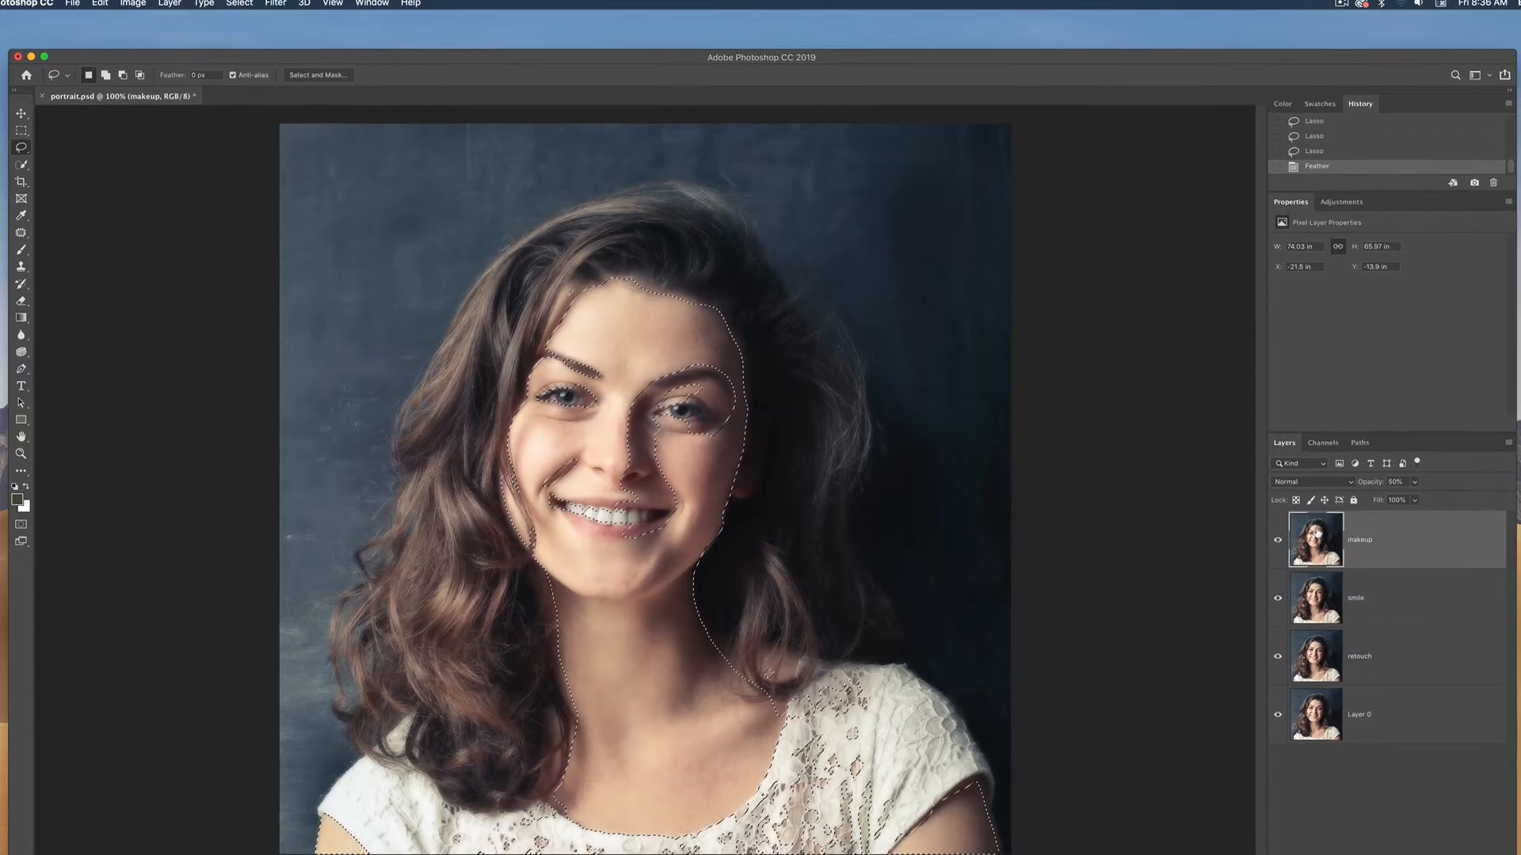
key("5")
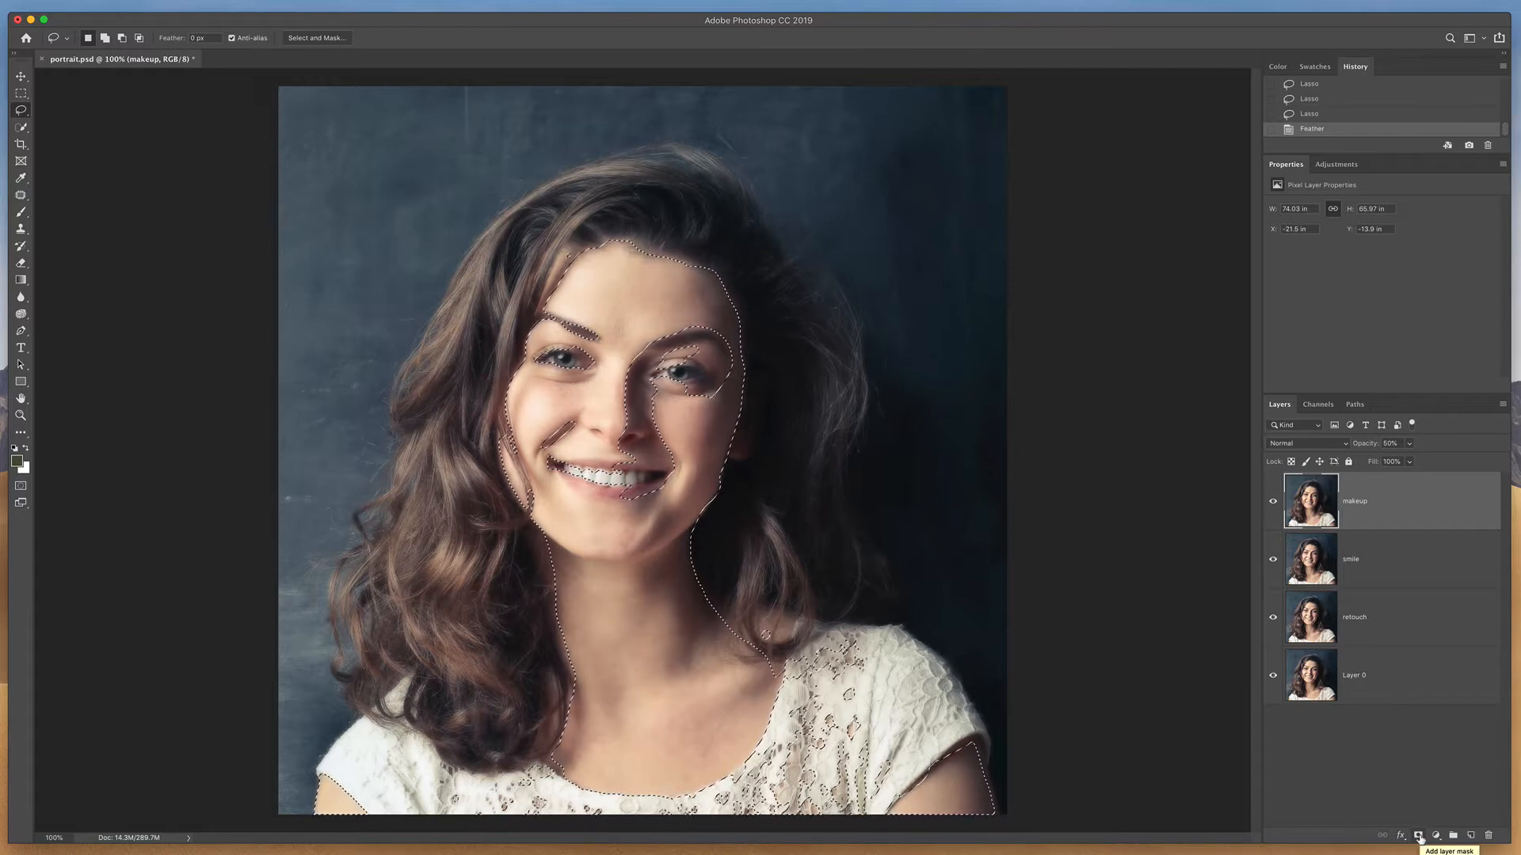
left_click(1418, 836)
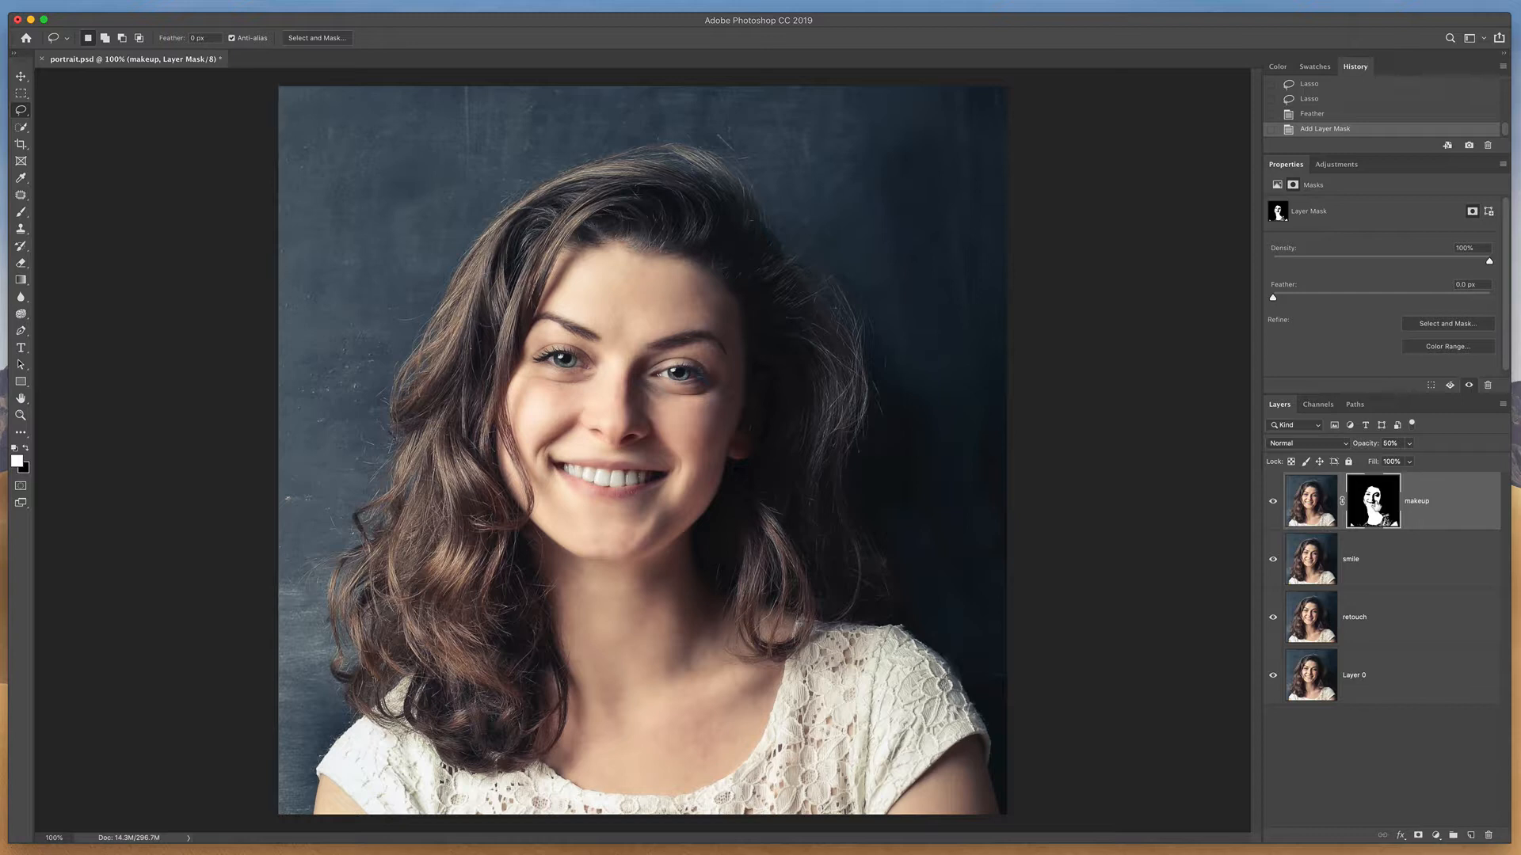
Compare the portrait with the makeup layer's mask disabled and enabled, leaving the mask enabled
left_click(1360, 501, "shift")
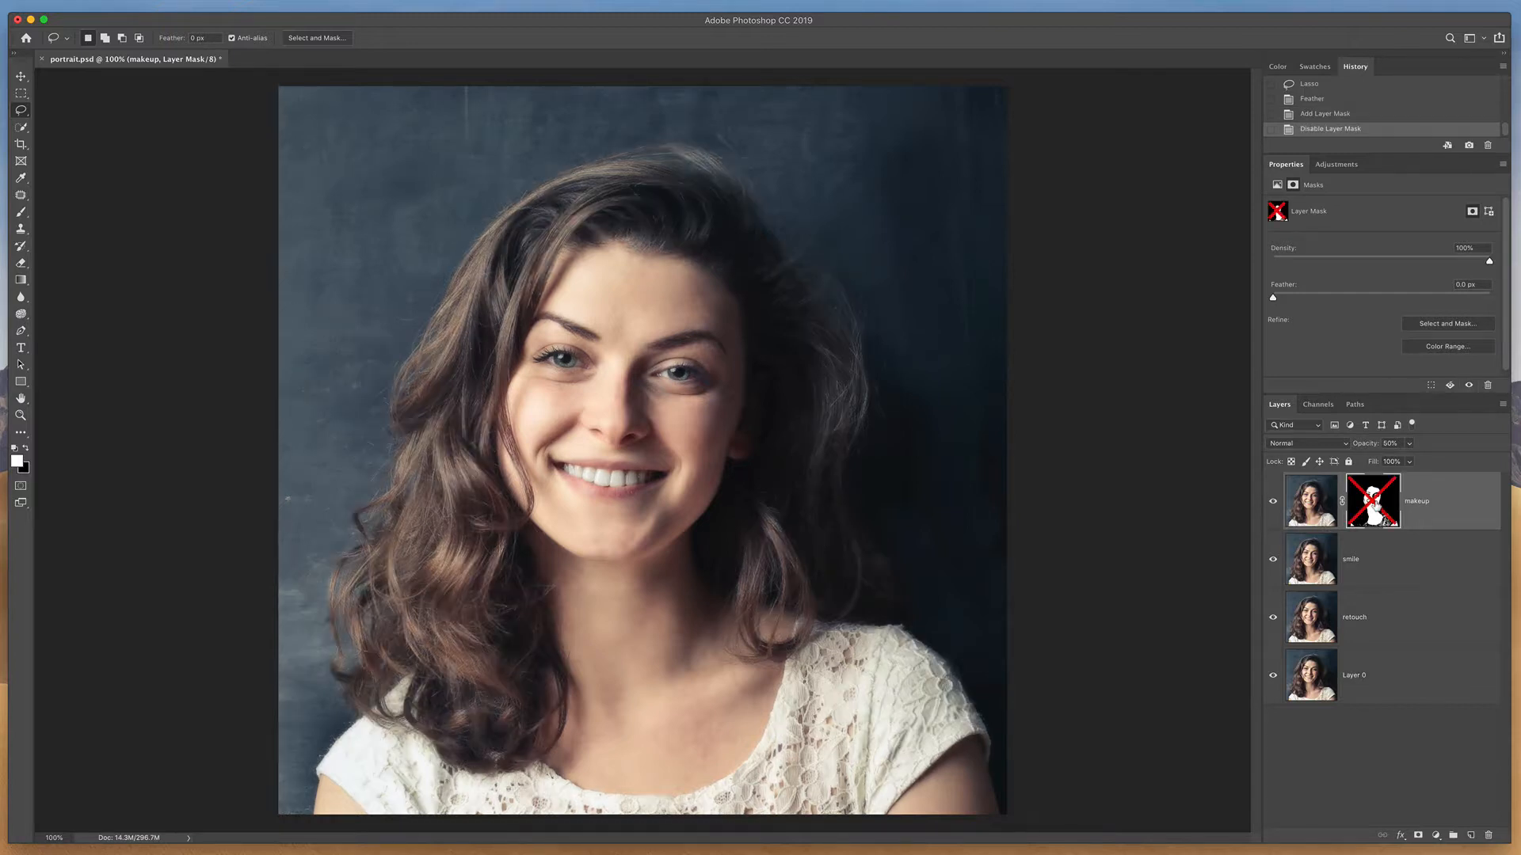
left_click(1375, 504, "shift")
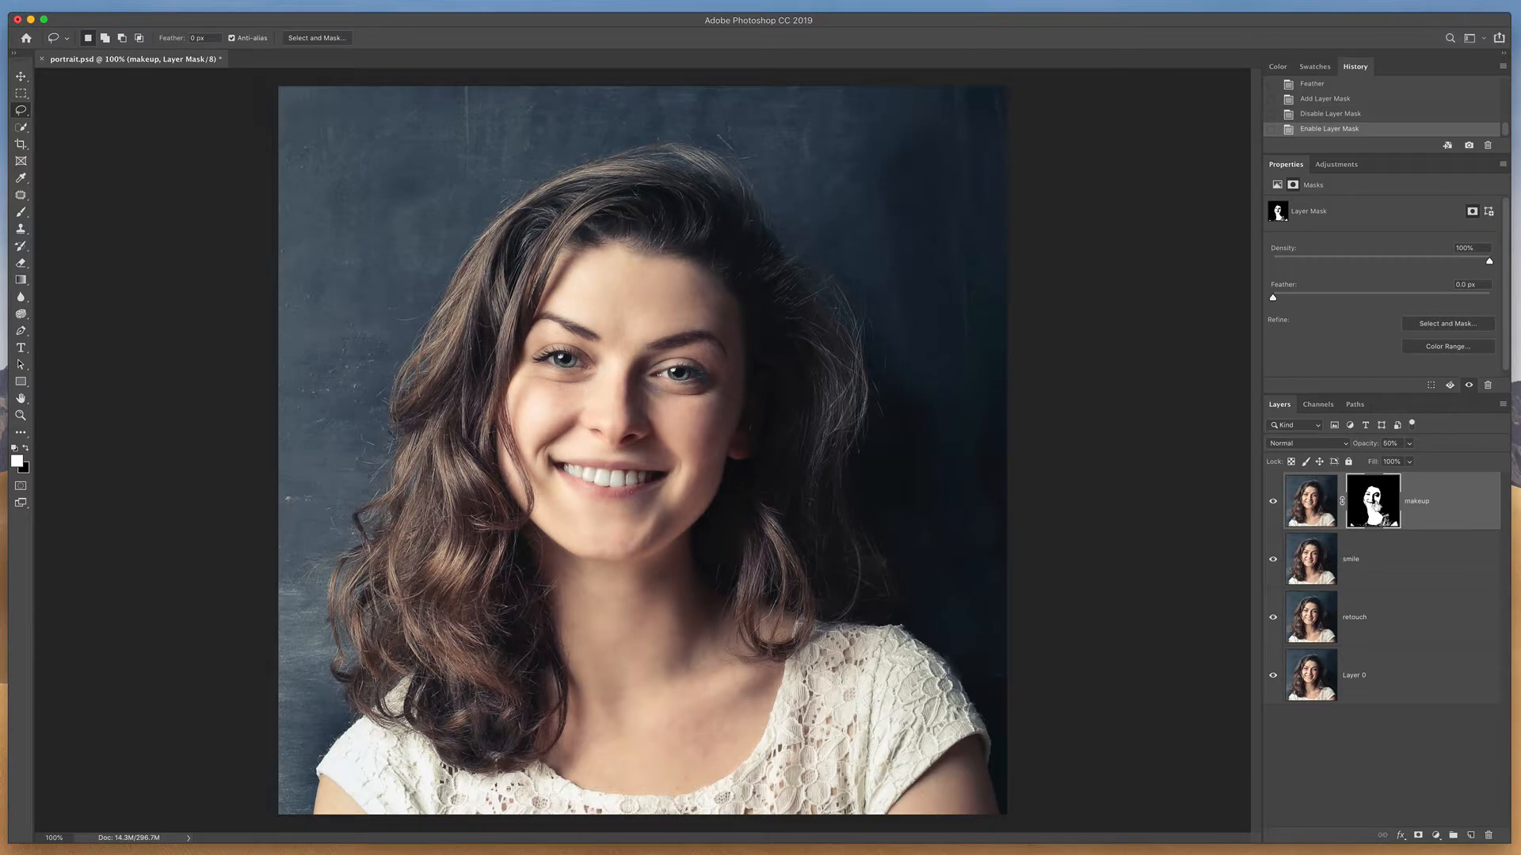
left_click(1377, 505, "shift")
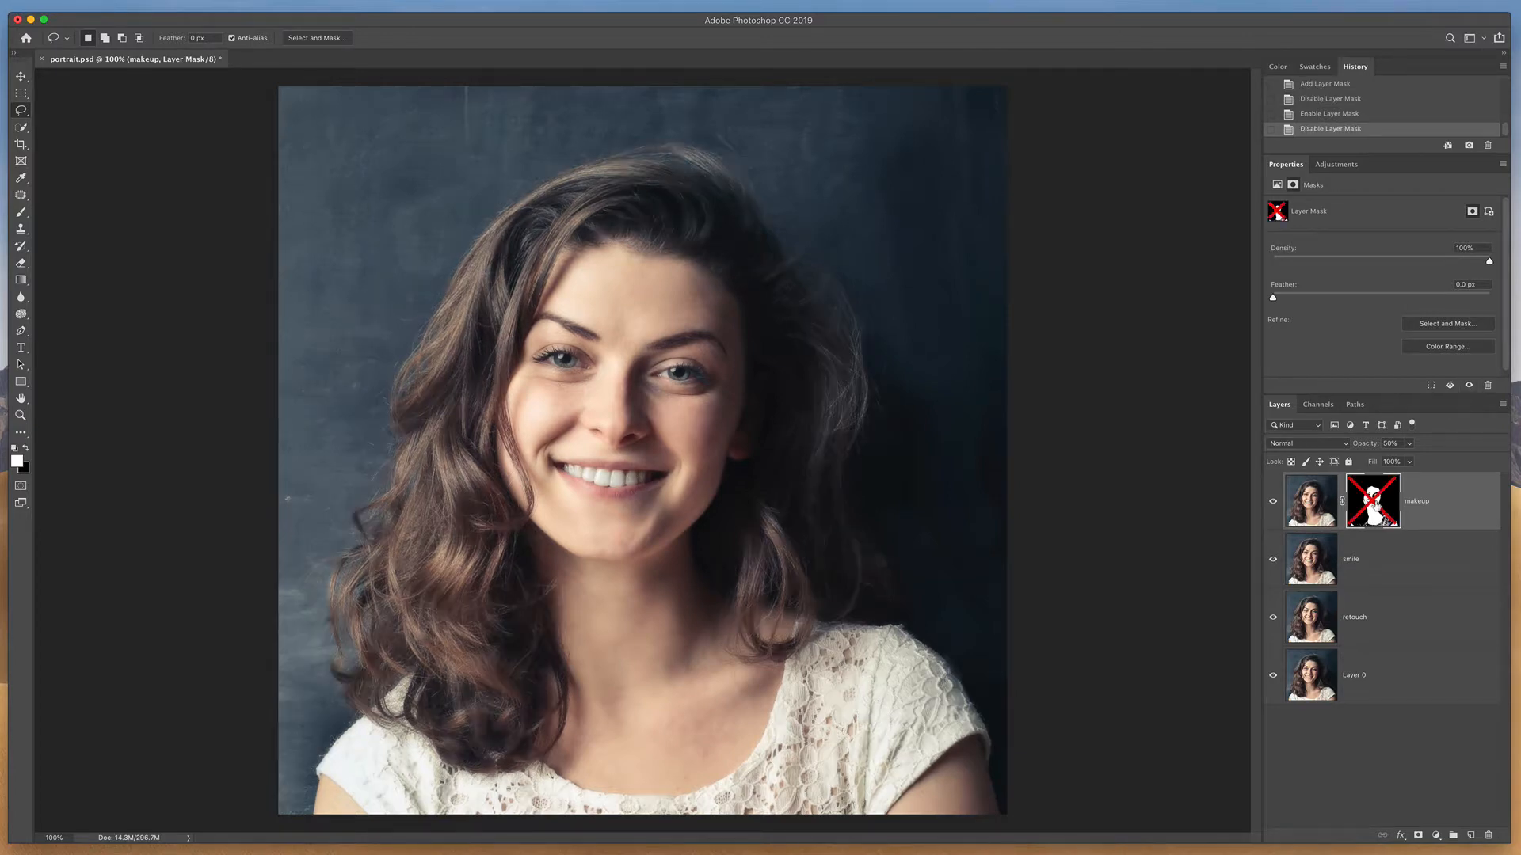
left_click(1374, 504, "shift")
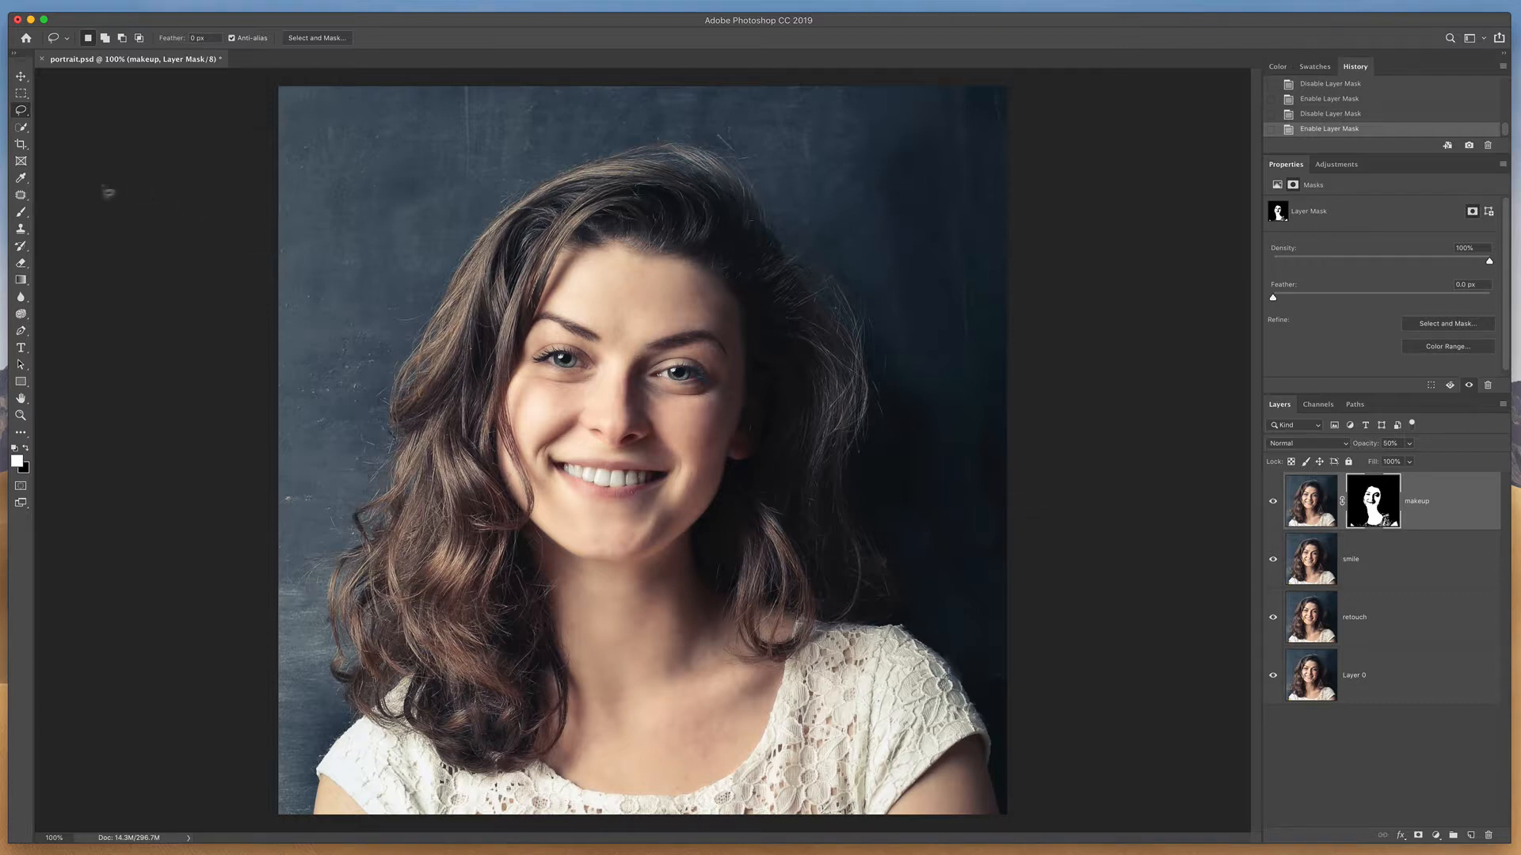
Set up the Brush tool at 50% opacity with a 60-pixel tip and black as the foreground color
left_click(22, 213)
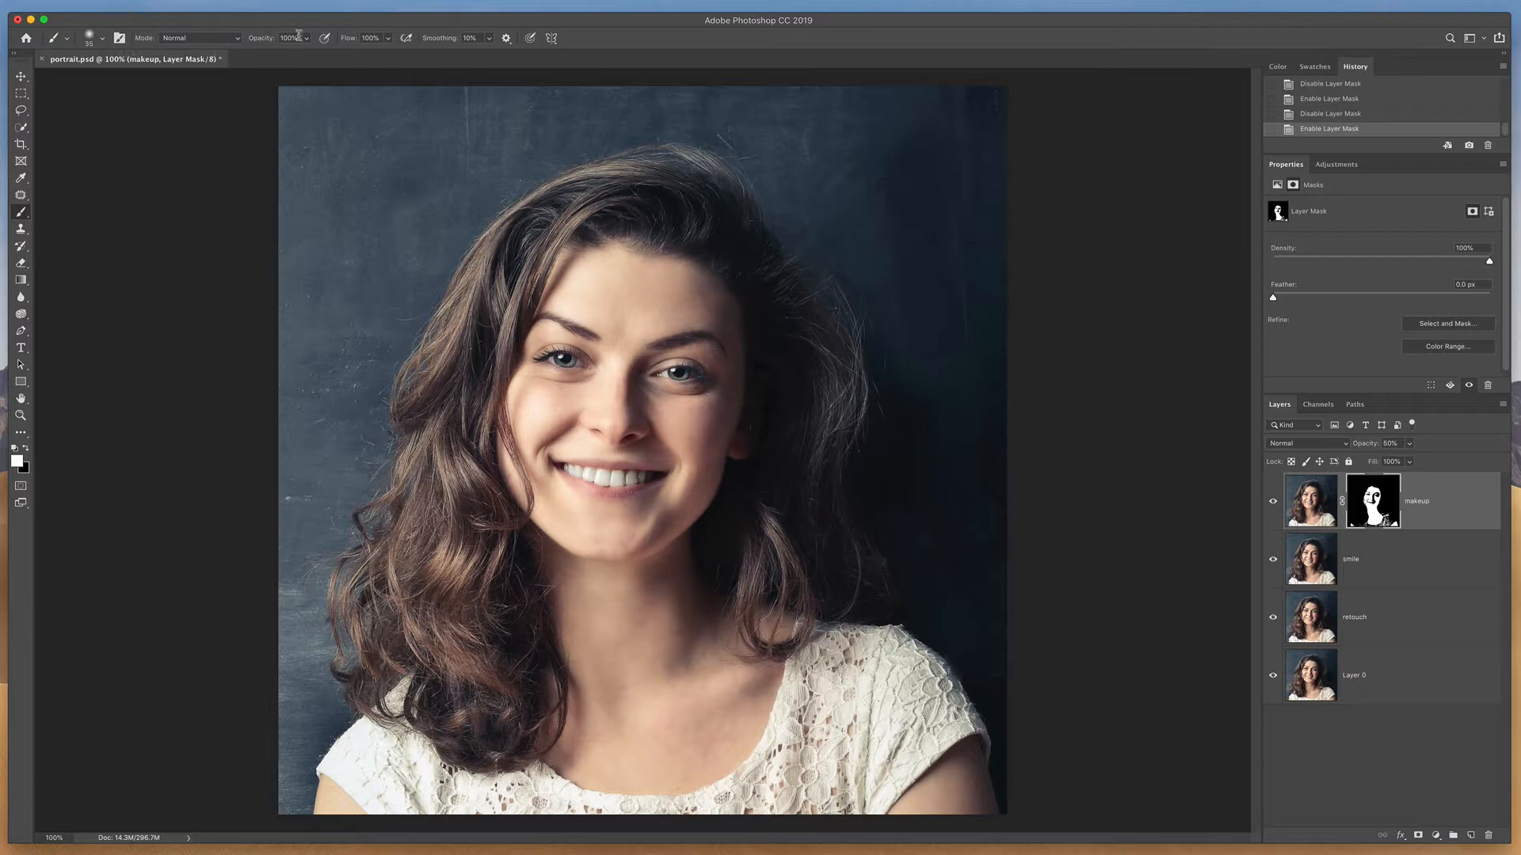
left_click(305, 40)
left_click_drag(305, 57, 277, 58)
left_click(378, 26)
key("bracketright")
key("bracketright")
key("bracketright")
key("x")
key("x")
key("x")
key("x")
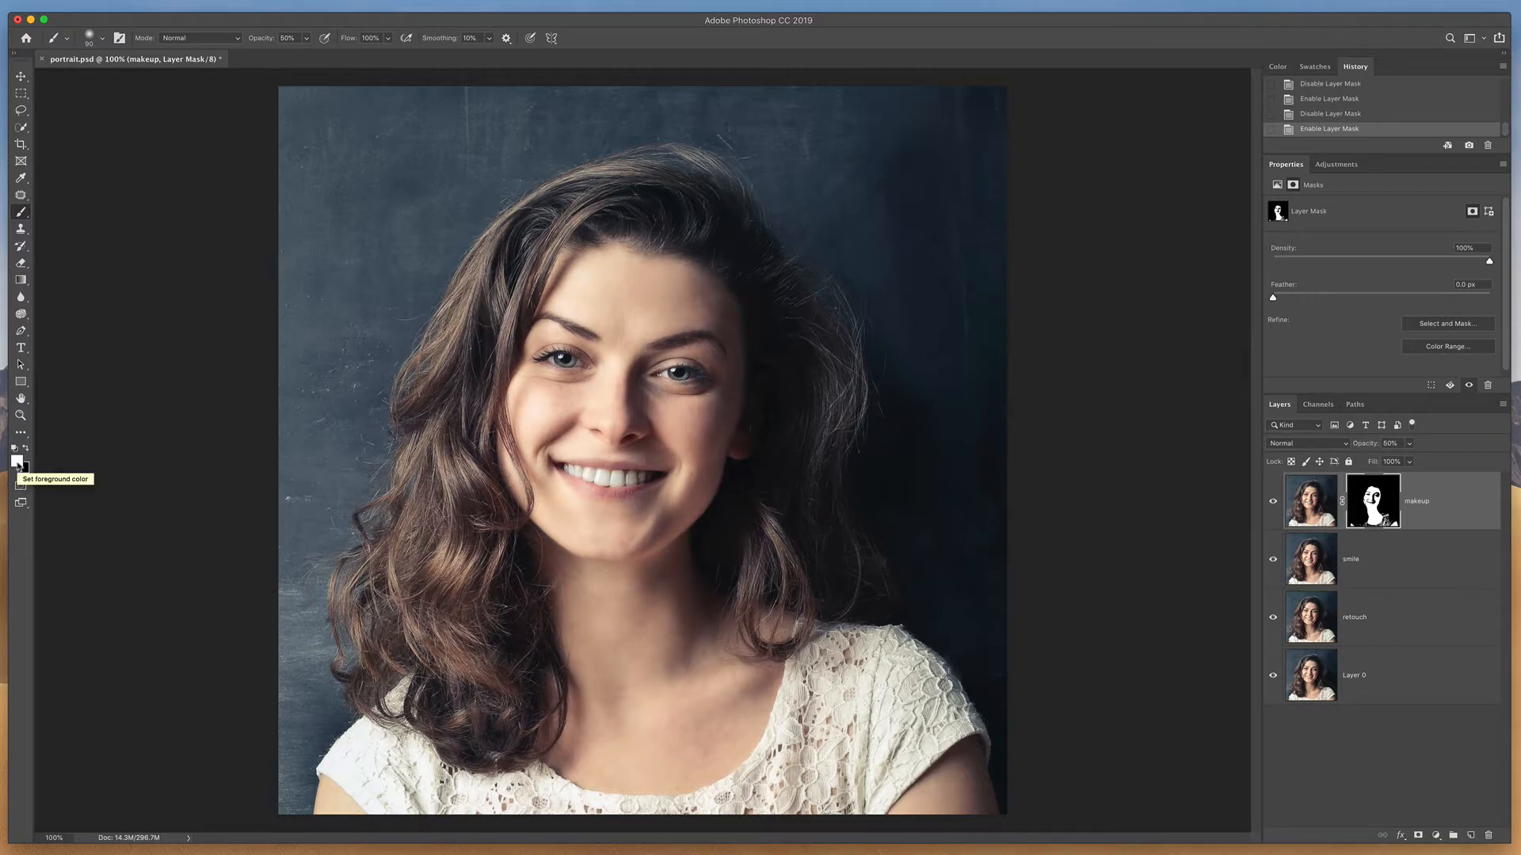
key("x")
key("x")
key("x")
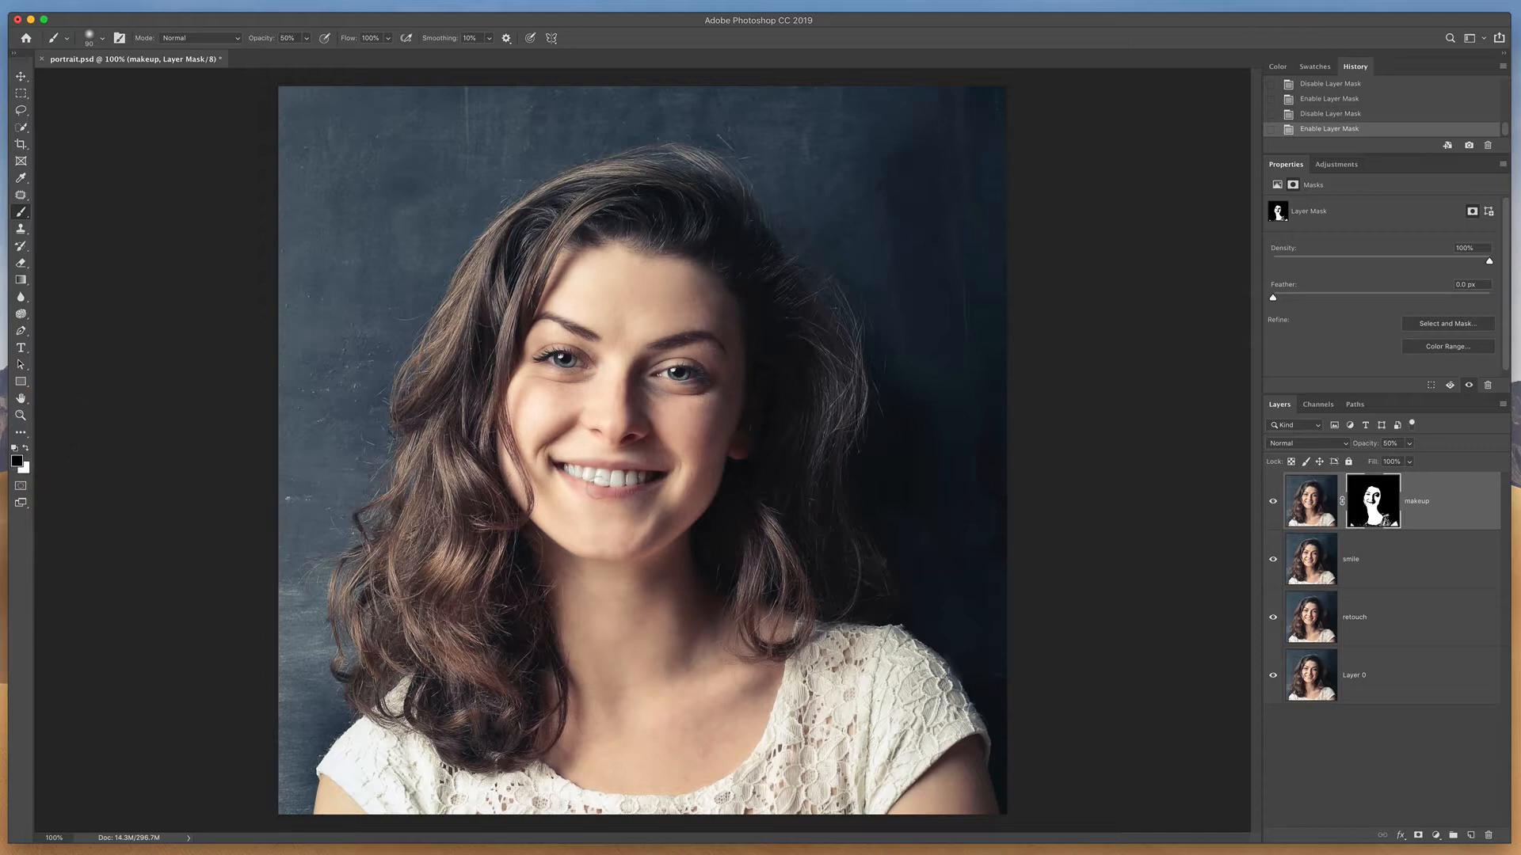
Paint on the makeup layer's mask over both eyes and the eyebrow on the shaded side to bring back their detail
key("z")
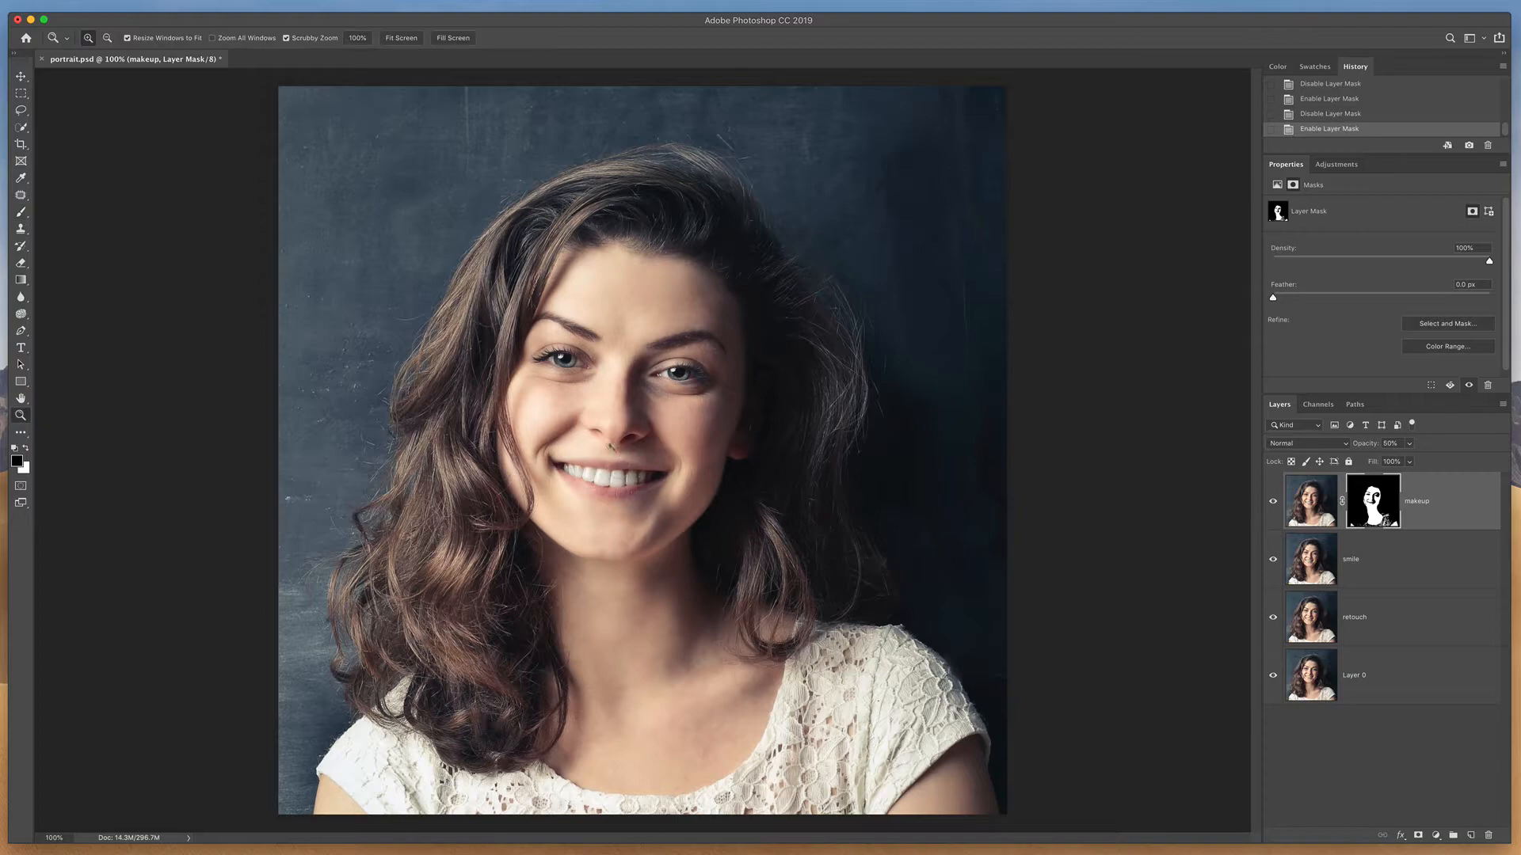
left_click_drag(607, 433, 666, 501)
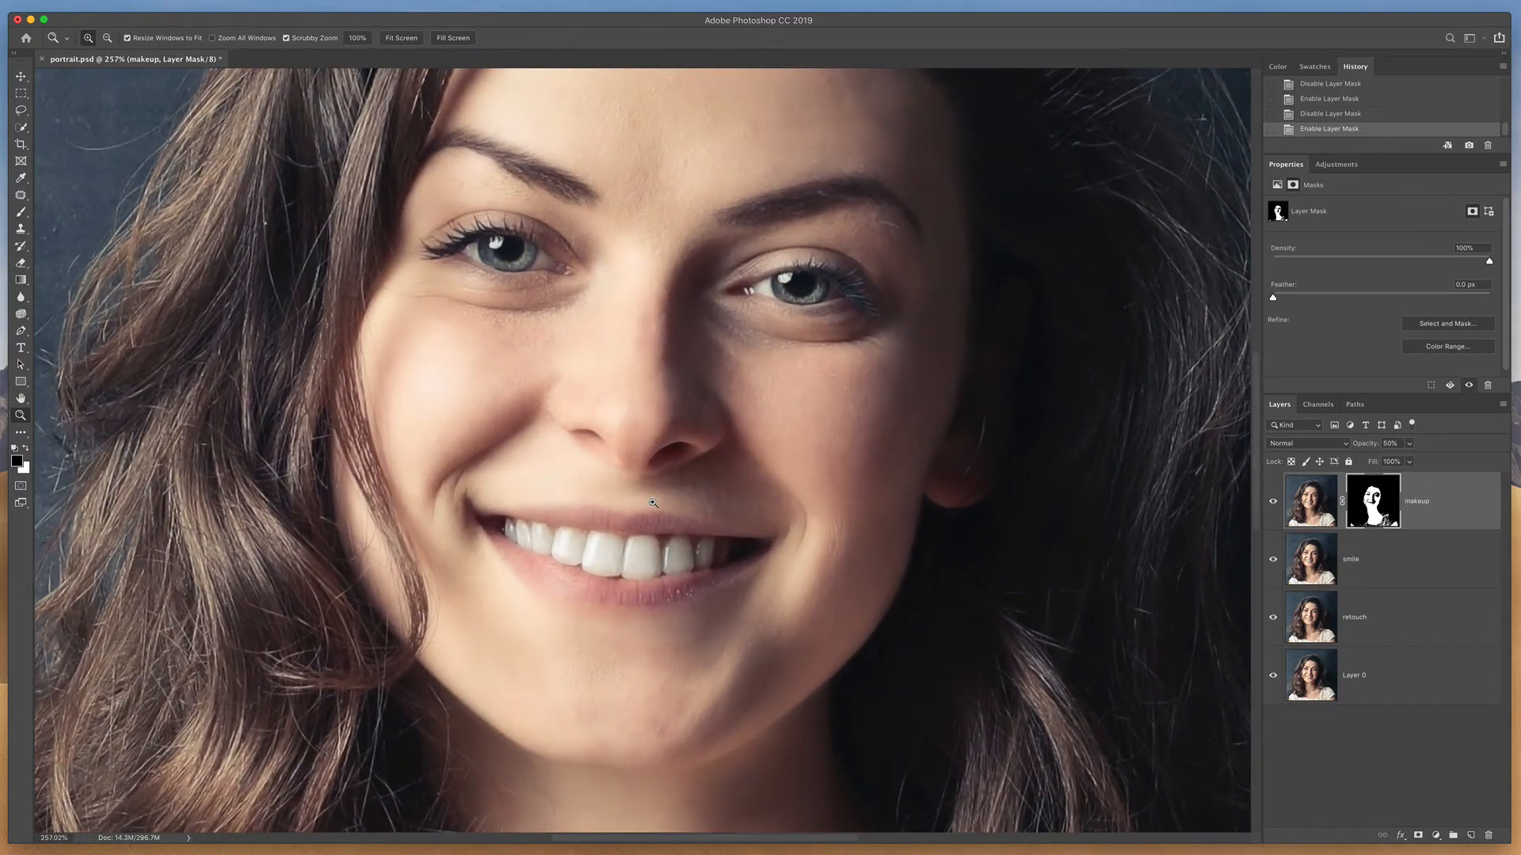
key("b")
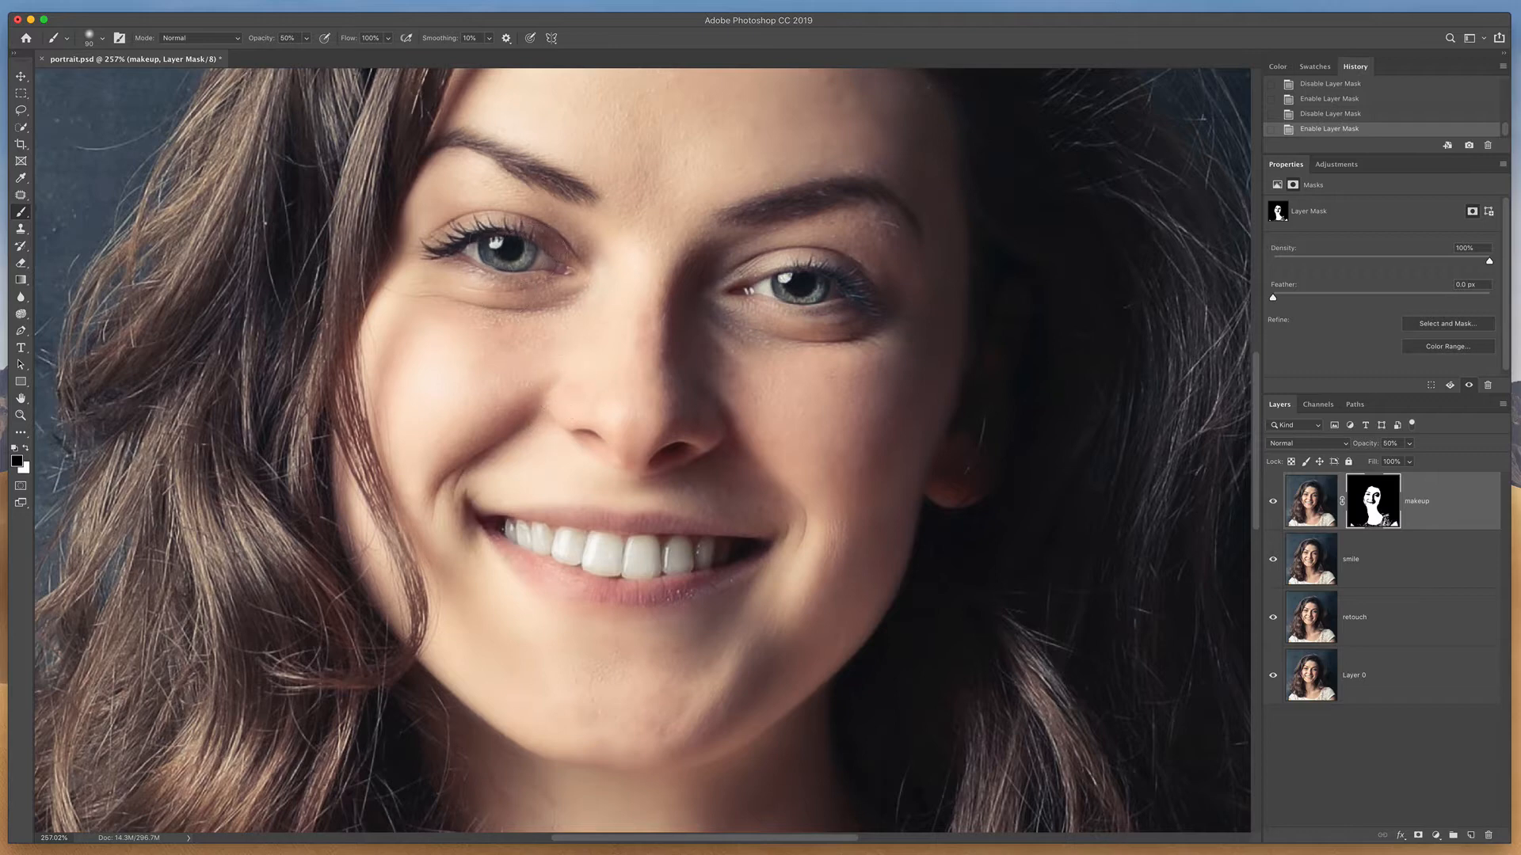
left_click_drag(540, 263, 507, 255)
left_click_drag(775, 284, 823, 287)
left_click_drag(831, 196, 914, 212)
left_click_drag(825, 286, 833, 296)
Try painting the mask over the chin with a smaller brush, and undo the last two strokes
key("bracketleft")
key("bracketleft")
left_click_drag(663, 671, 673, 670)
key("super+z")
key("super+z")
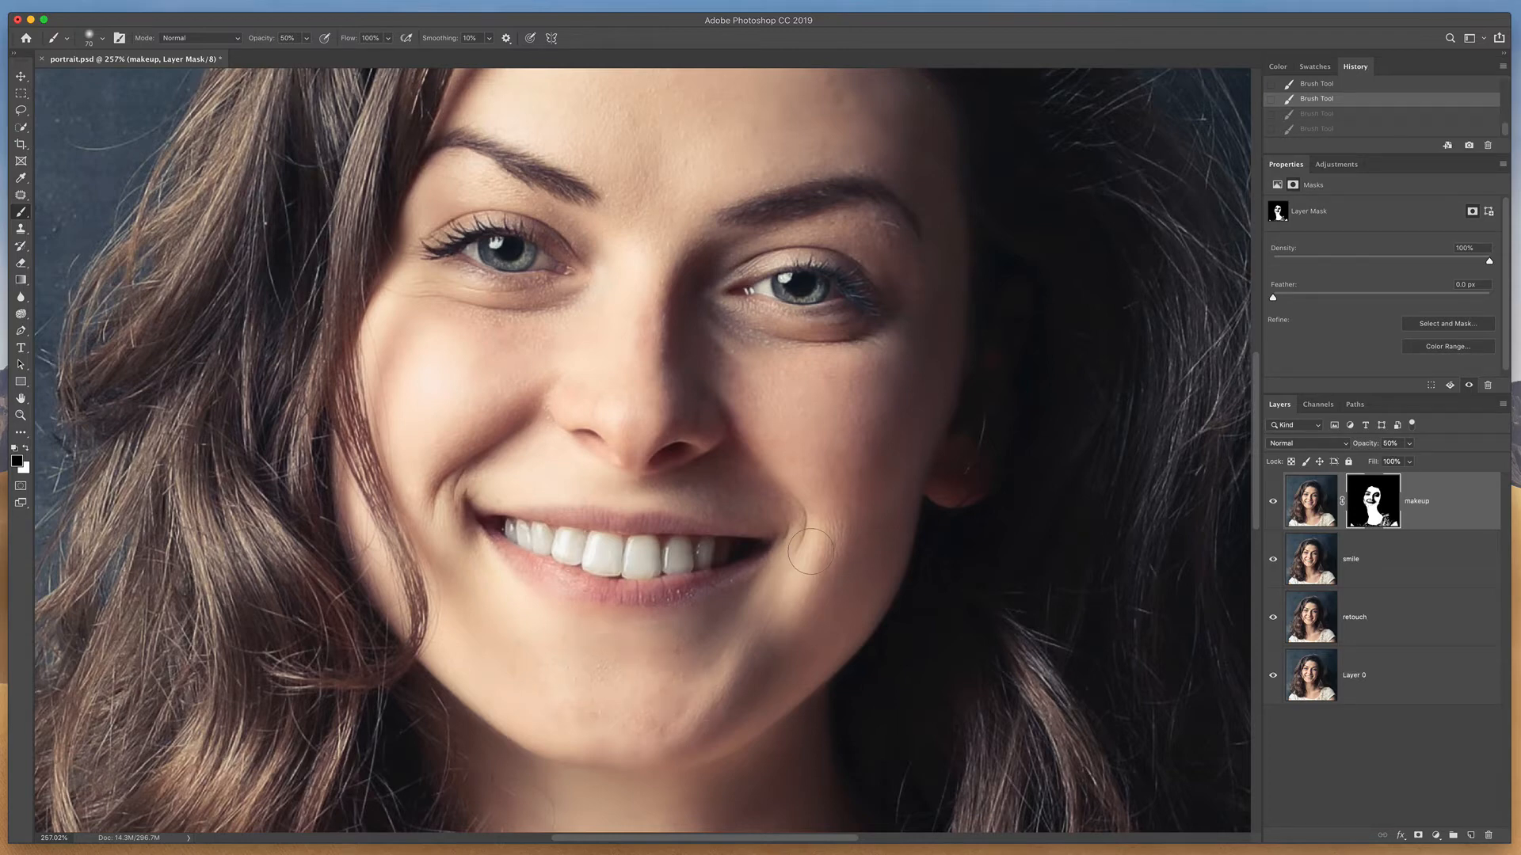
View the whole portrait and compare the original Layer 0 alone with all retouching layers shown
double_click(21, 399)
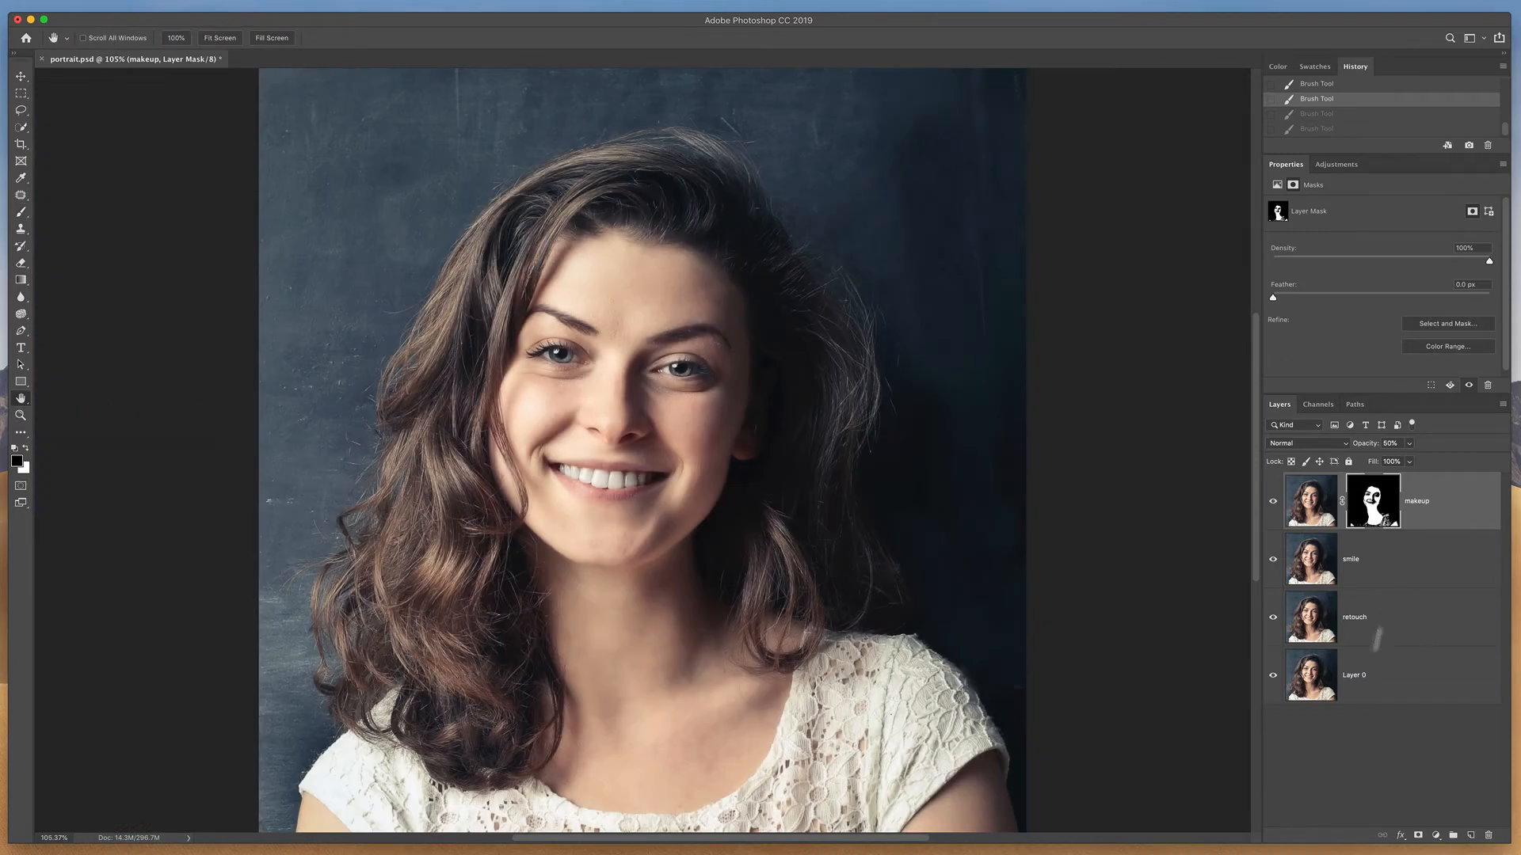
left_click(1272, 679, "alt")
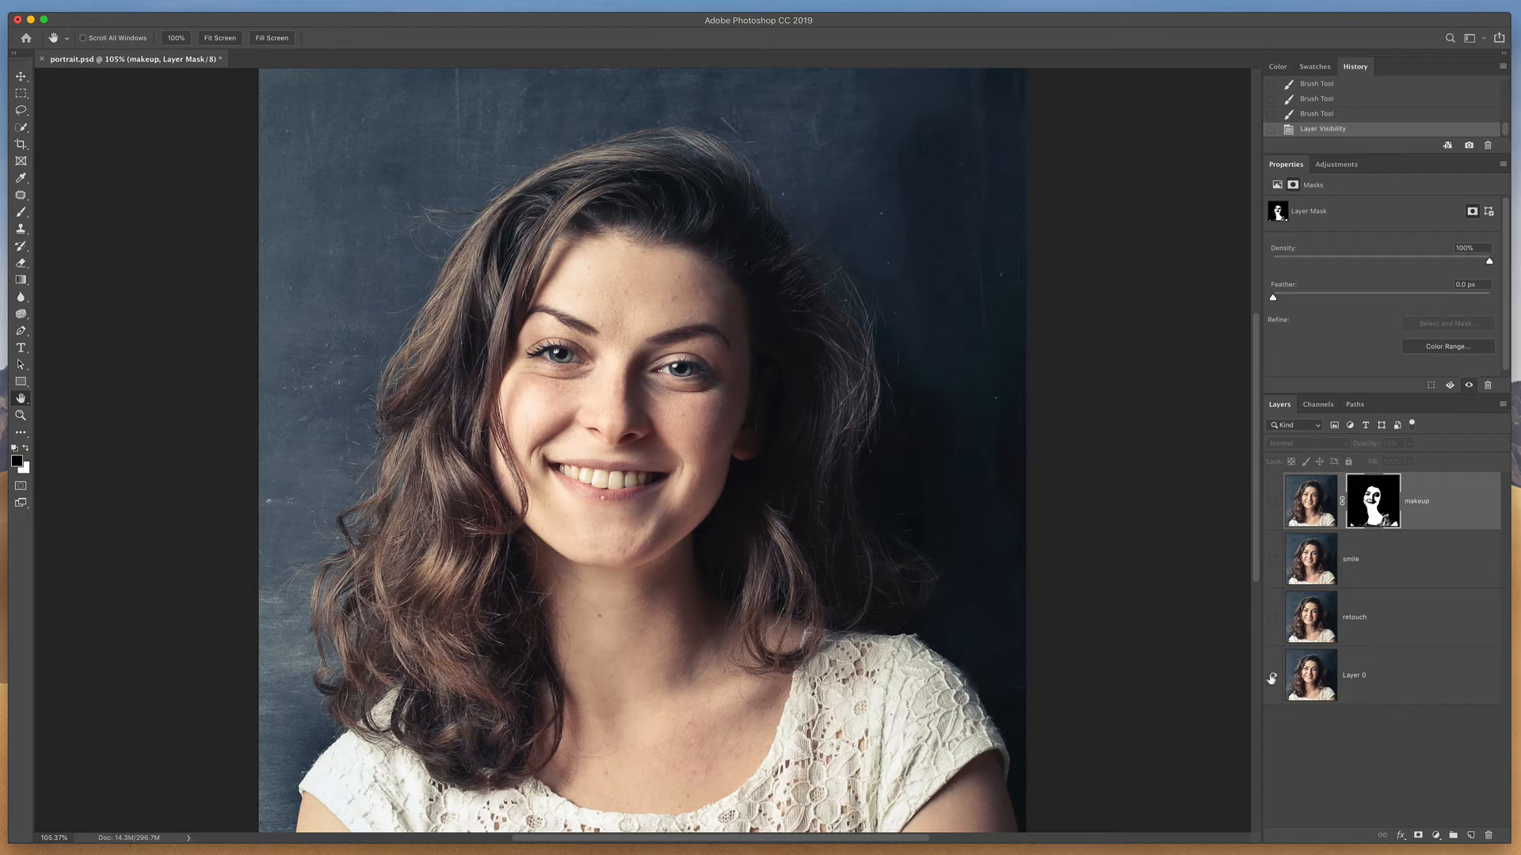
left_click(1272, 678, "alt")
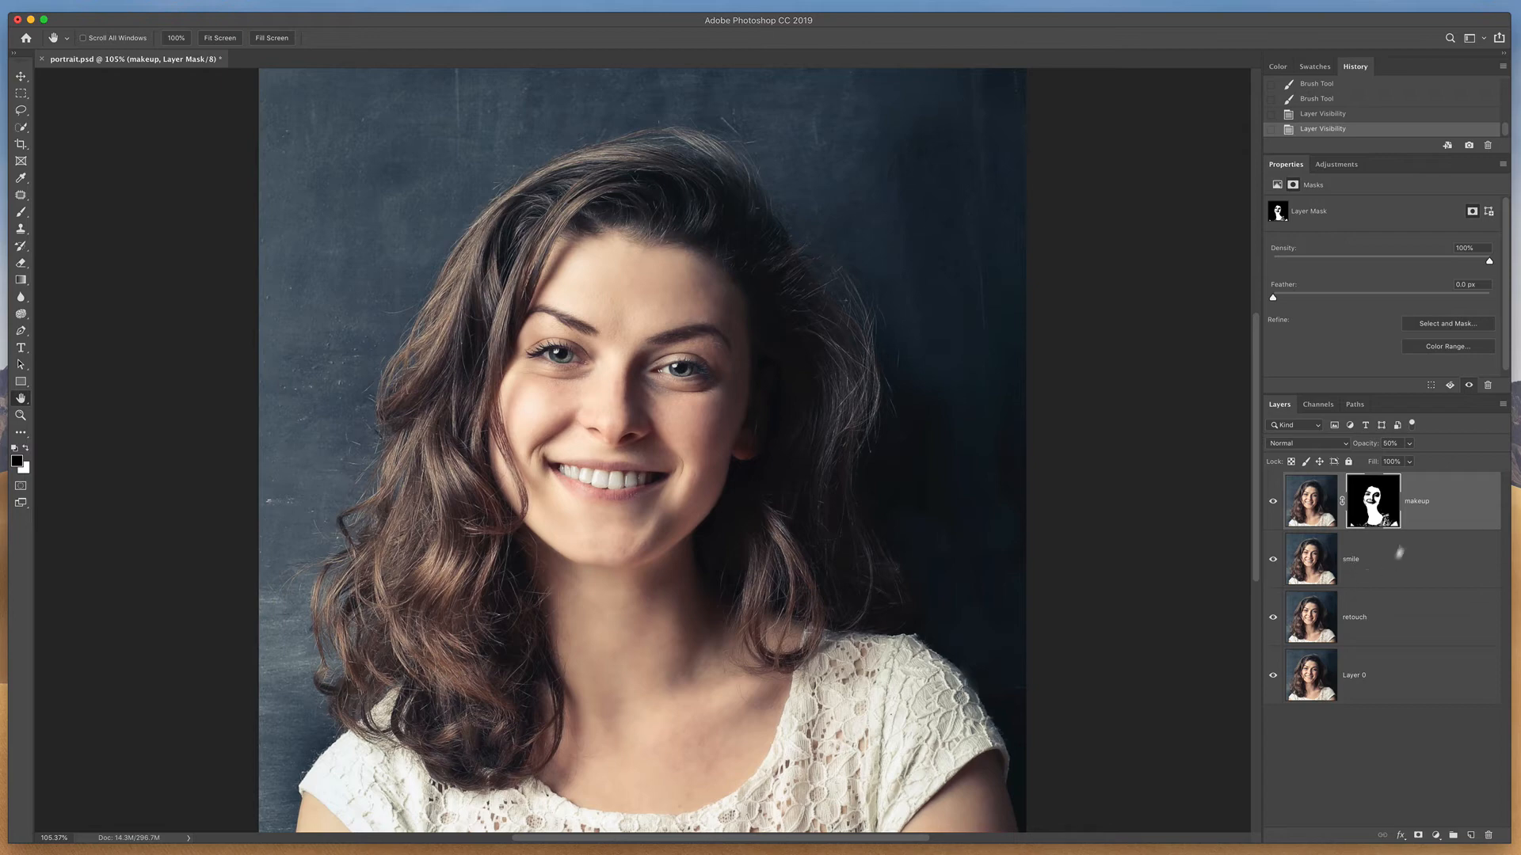
left_click(1273, 679, "alt")
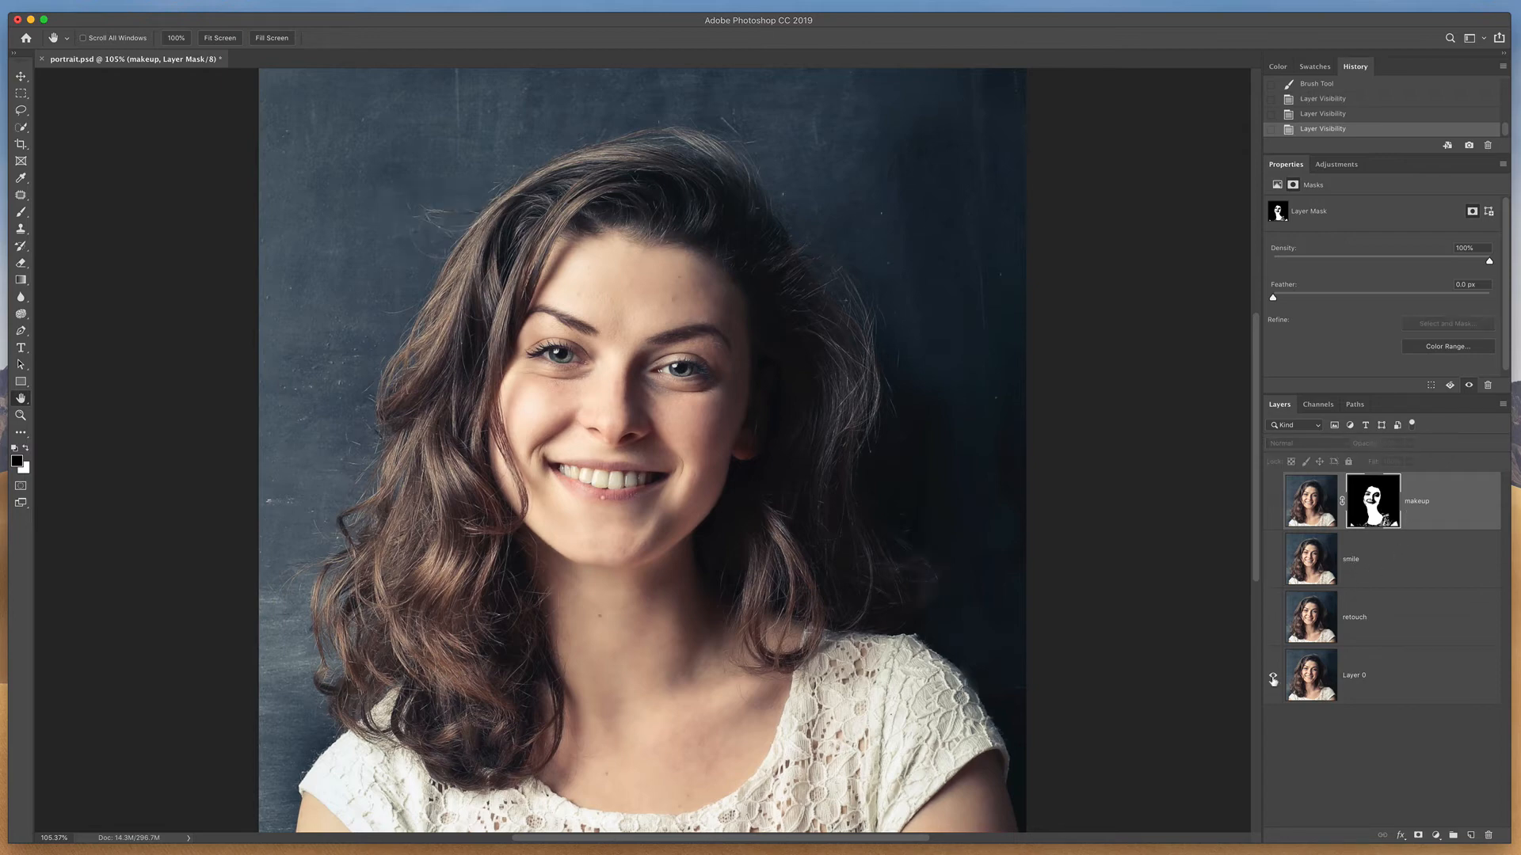
left_click(1273, 678, "alt")
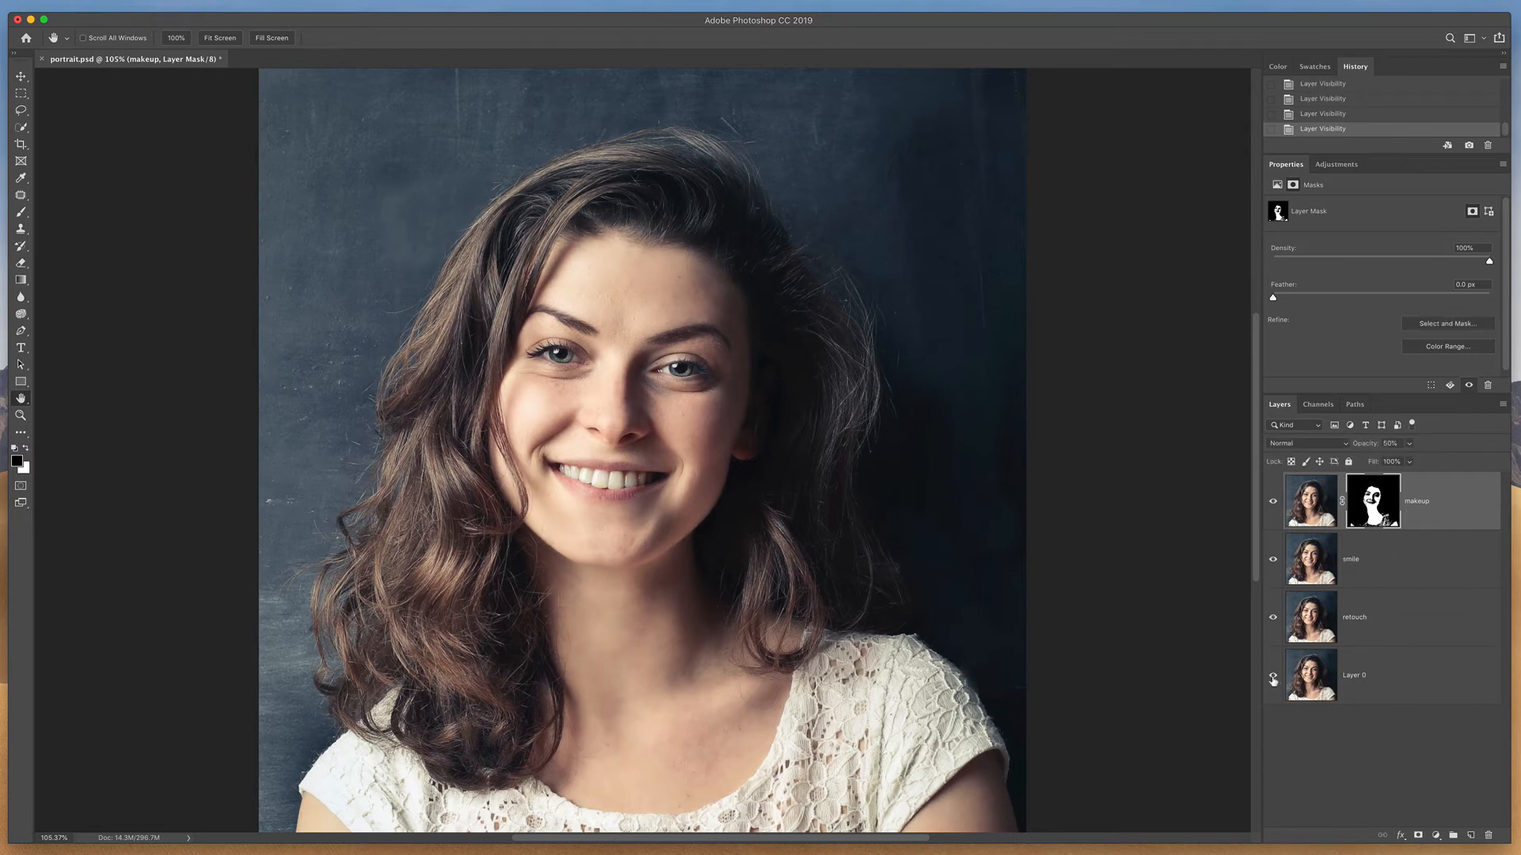